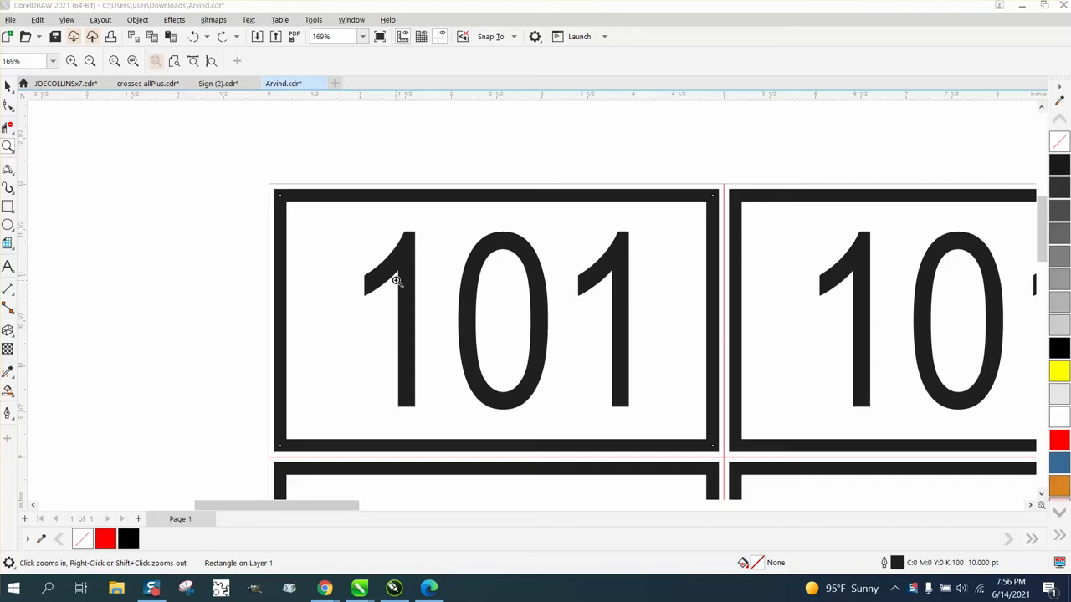
- Zoom in on the top-left 101 labels of the grid
{"action": "left_click", "coordinate": [366, 169]}
{"action": "scroll", "coordinate": [365, 169], "scroll_direction": "down", "scroll_amount": 5}
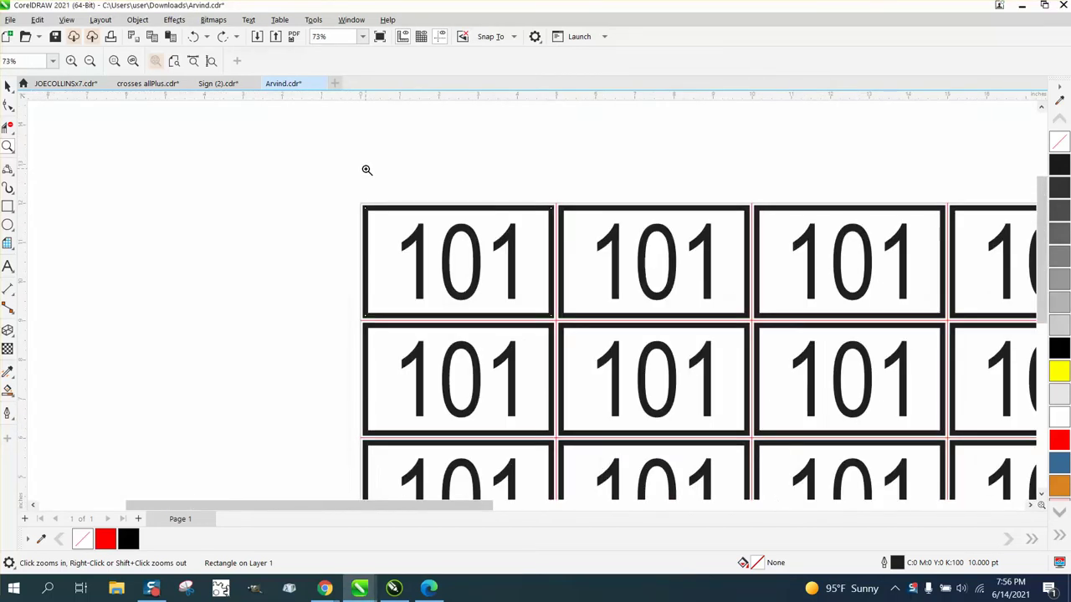
{"action": "scroll", "coordinate": [368, 171], "scroll_direction": "down", "scroll_amount": 1}
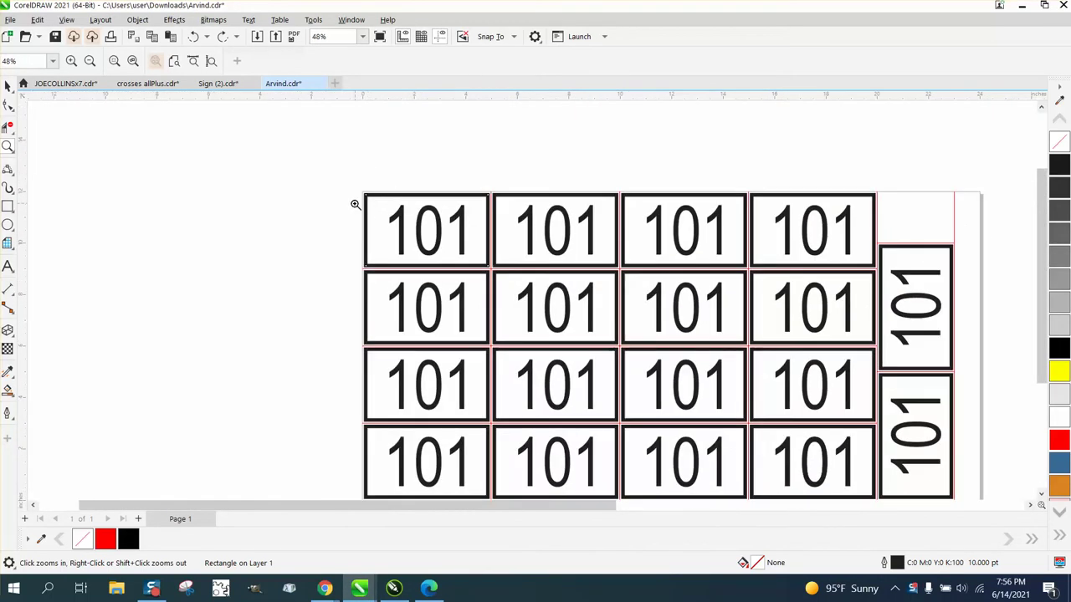
{"action": "left_click_drag", "start_coordinate": [351, 179], "coordinate": [530, 292]}
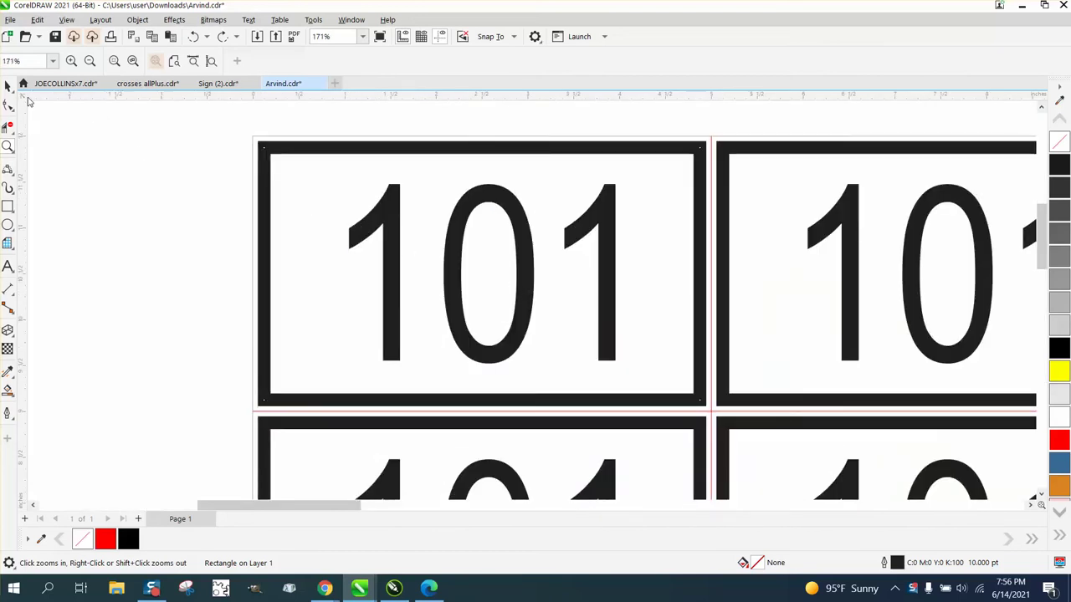
- Try dragging the red vertical line left, then undo that move
{"action": "left_click", "coordinate": [8, 84]}
{"action": "scroll", "coordinate": [382, 239], "scroll_direction": "down", "scroll_amount": 2}
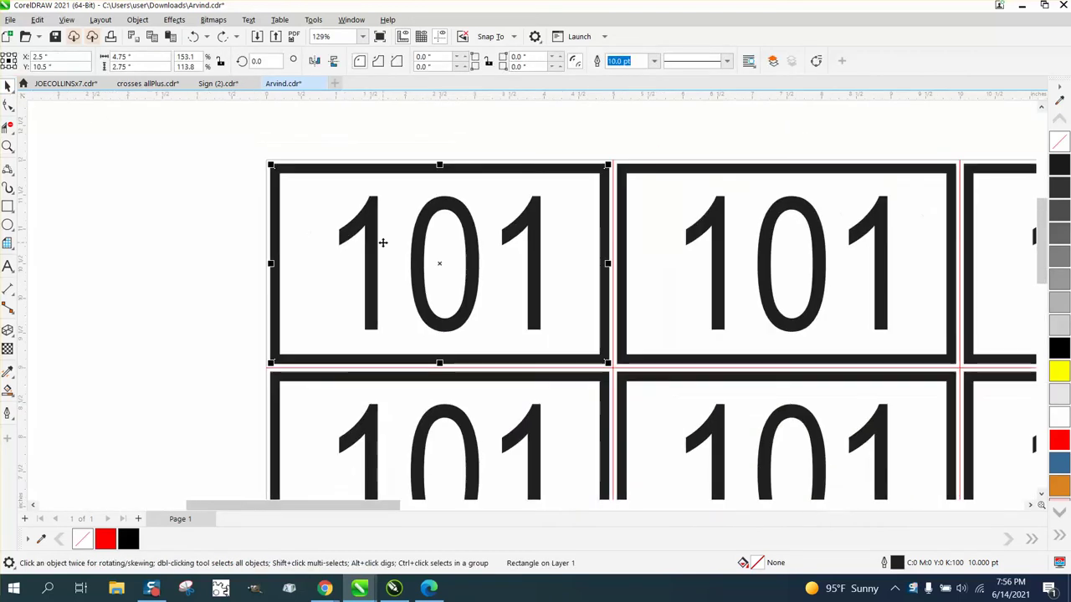
{"action": "left_click", "coordinate": [612, 162]}
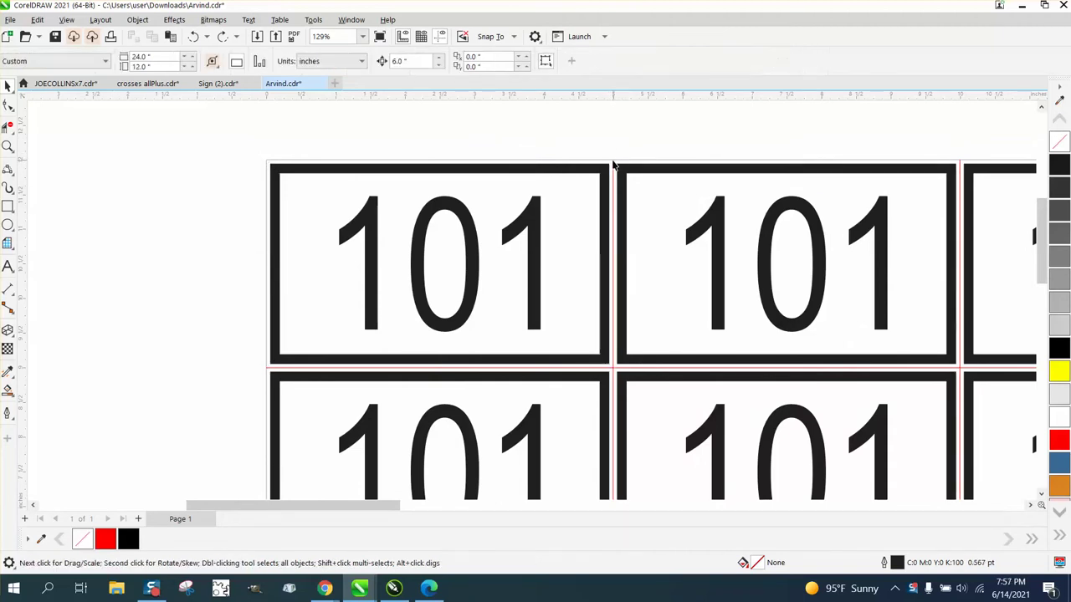
{"action": "left_click_drag", "start_coordinate": [611, 162], "coordinate": [571, 162]}
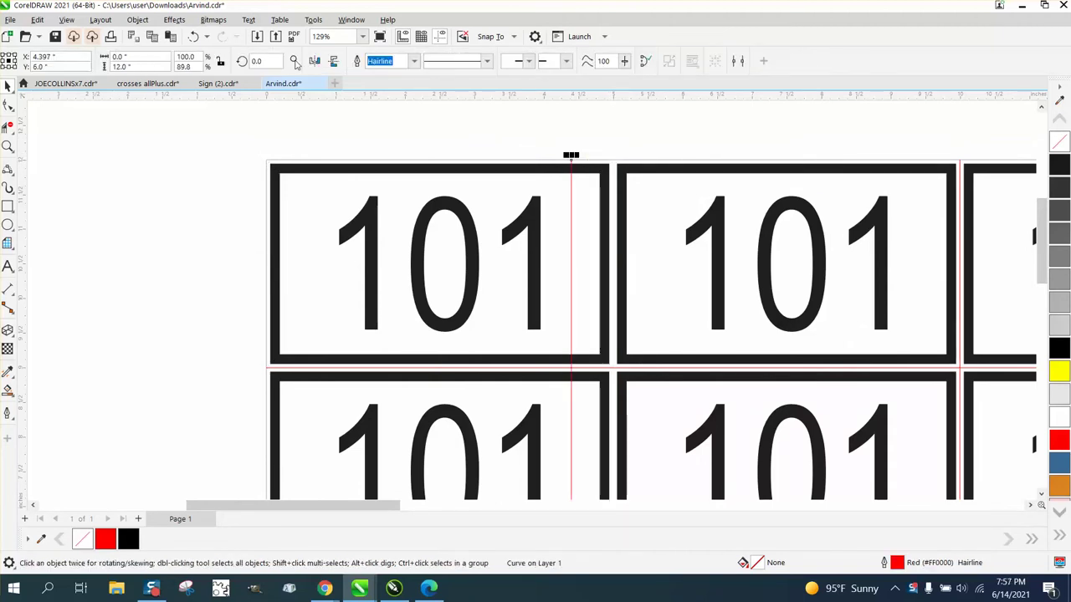
{"action": "left_click", "coordinate": [194, 37]}
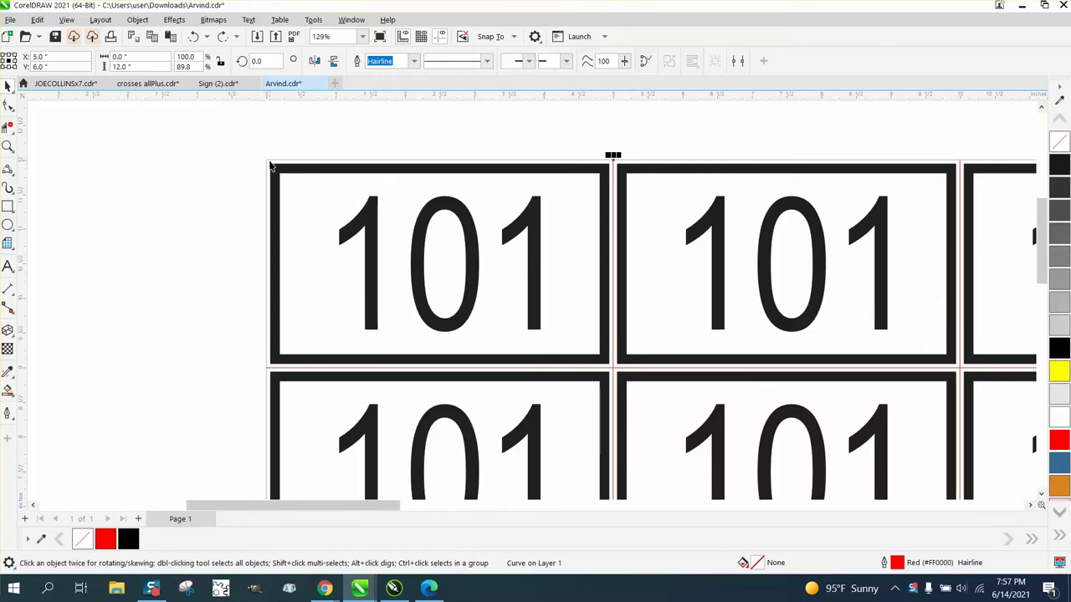
- Zoom in closely on the top-left label corner and labels
{"action": "left_click", "coordinate": [8, 146]}
{"action": "left_click", "coordinate": [536, 302]}
{"action": "scroll", "coordinate": [362, 257], "scroll_direction": "down", "scroll_amount": 1}
{"action": "scroll", "coordinate": [361, 256], "scroll_direction": "down", "scroll_amount": 1}
{"action": "left_click_drag", "start_coordinate": [184, 143], "coordinate": [245, 164]}
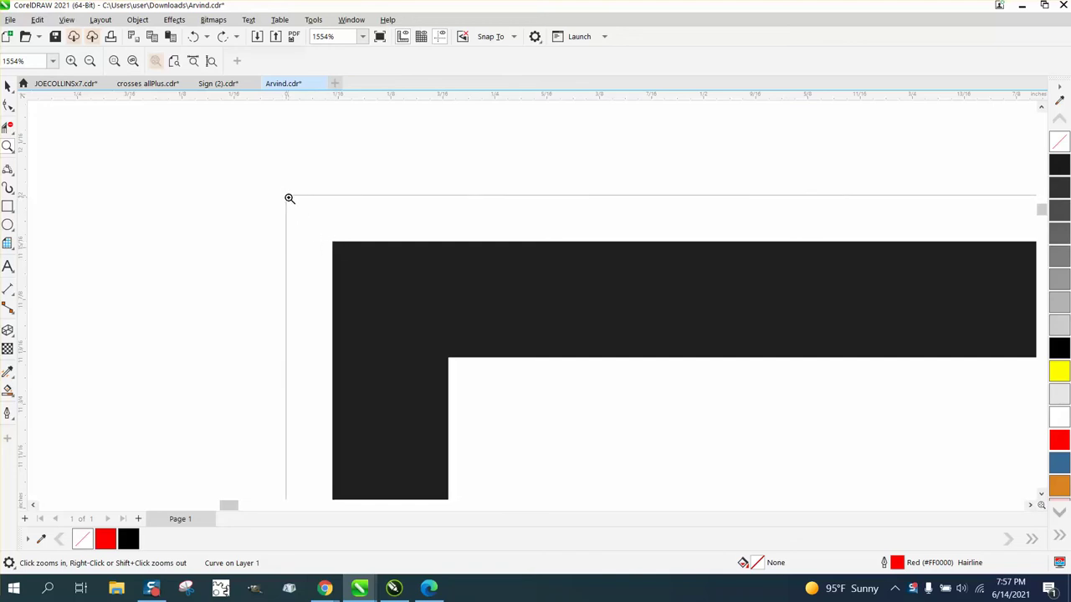
{"action": "scroll", "coordinate": [335, 242], "scroll_direction": "down", "scroll_amount": 3}
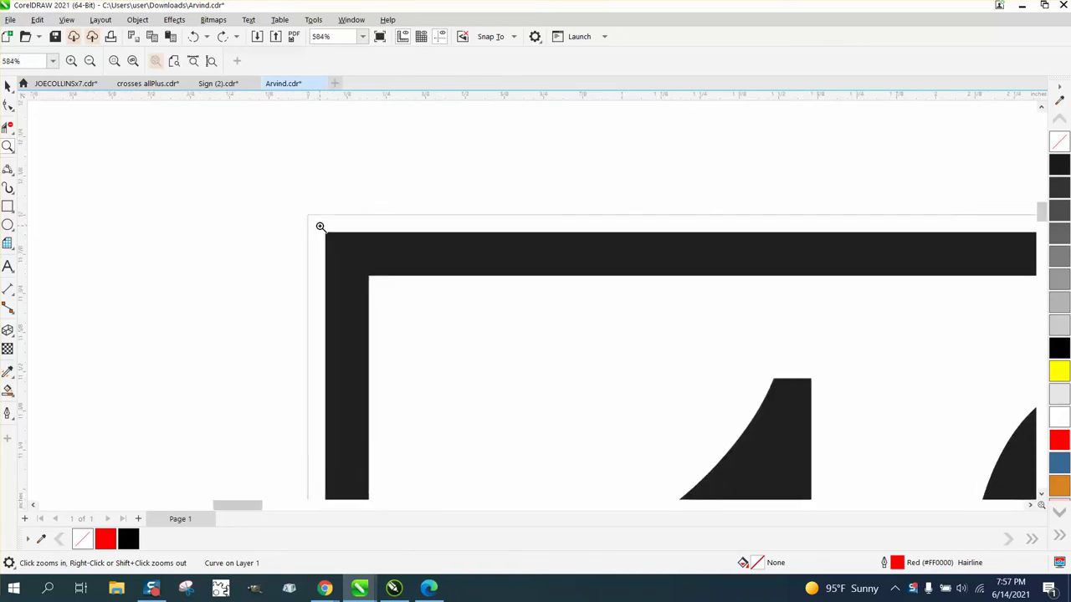
{"action": "scroll", "coordinate": [321, 227], "scroll_direction": "down", "scroll_amount": 6}
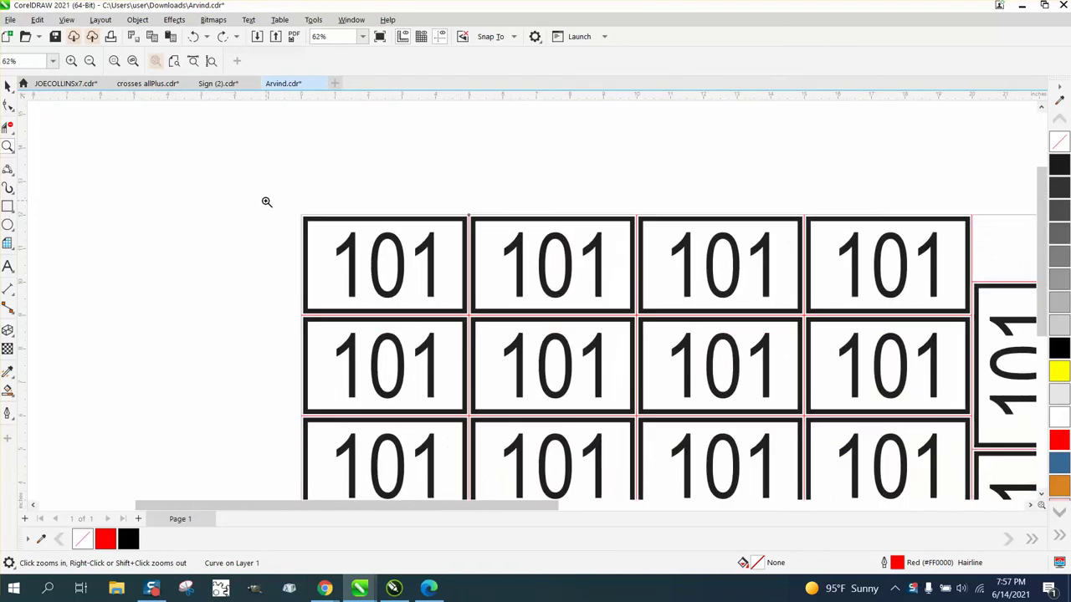
{"action": "scroll", "coordinate": [266, 202], "scroll_direction": "down", "scroll_amount": 1}
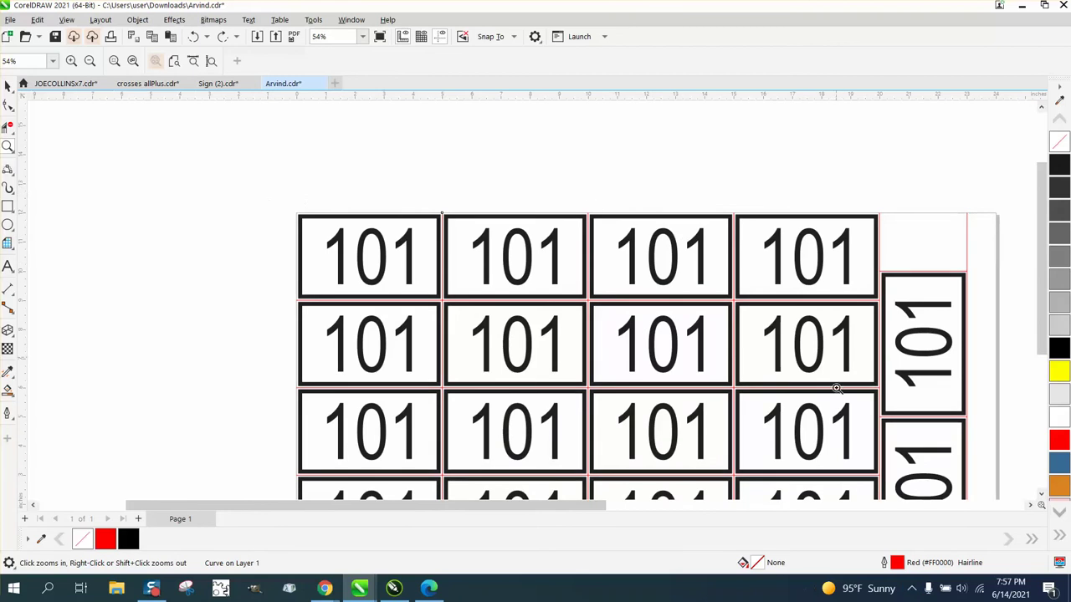
{"action": "scroll", "coordinate": [266, 305], "scroll_direction": "down", "scroll_amount": 2}
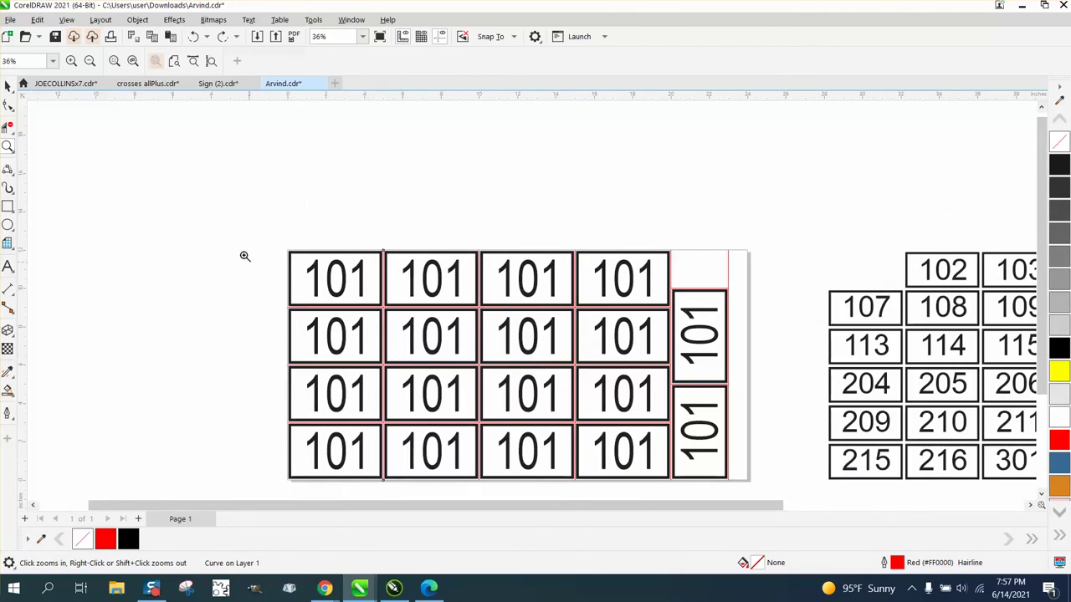
{"action": "left_click_drag", "start_coordinate": [270, 231], "coordinate": [539, 341]}
- Select the first label's 4.75 × 2.75 in rectangle frame
{"action": "left_click", "coordinate": [8, 85]}
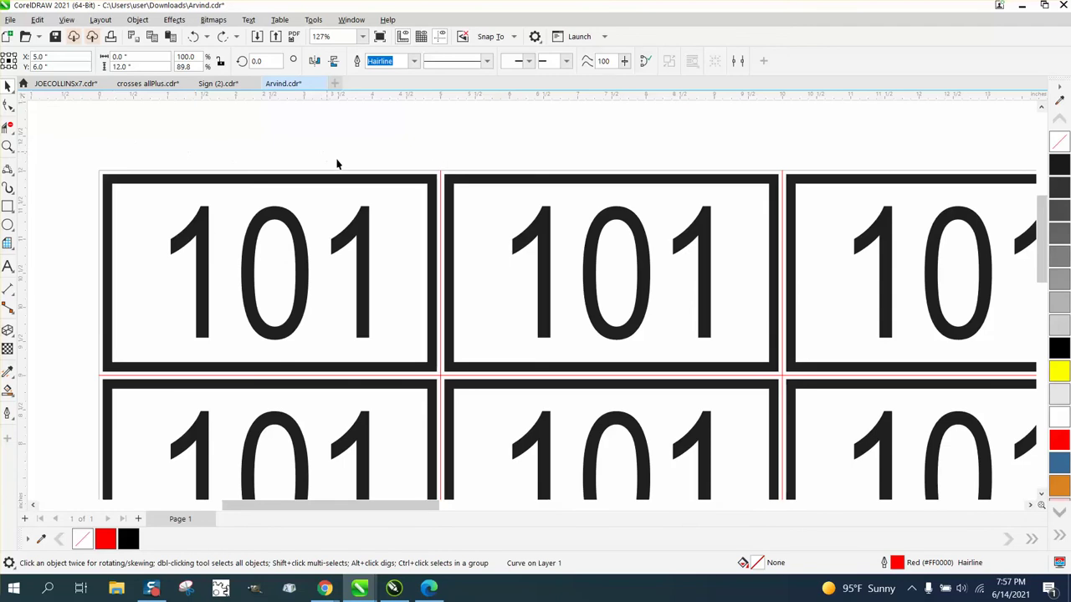
{"action": "left_click", "coordinate": [342, 184]}
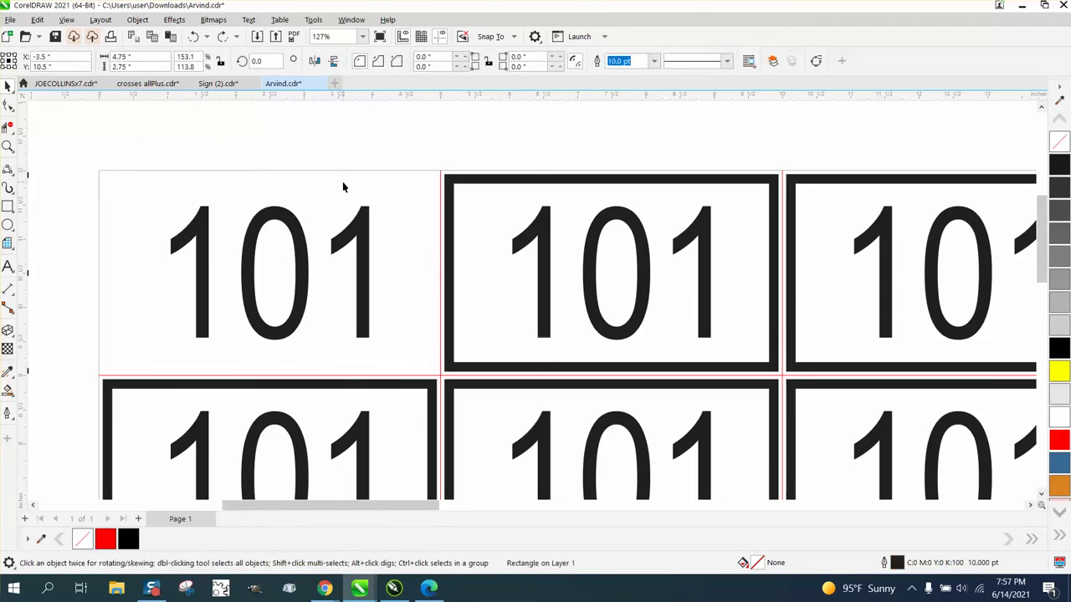
{"action": "scroll", "coordinate": [465, 214], "scroll_direction": "down", "scroll_amount": 4}
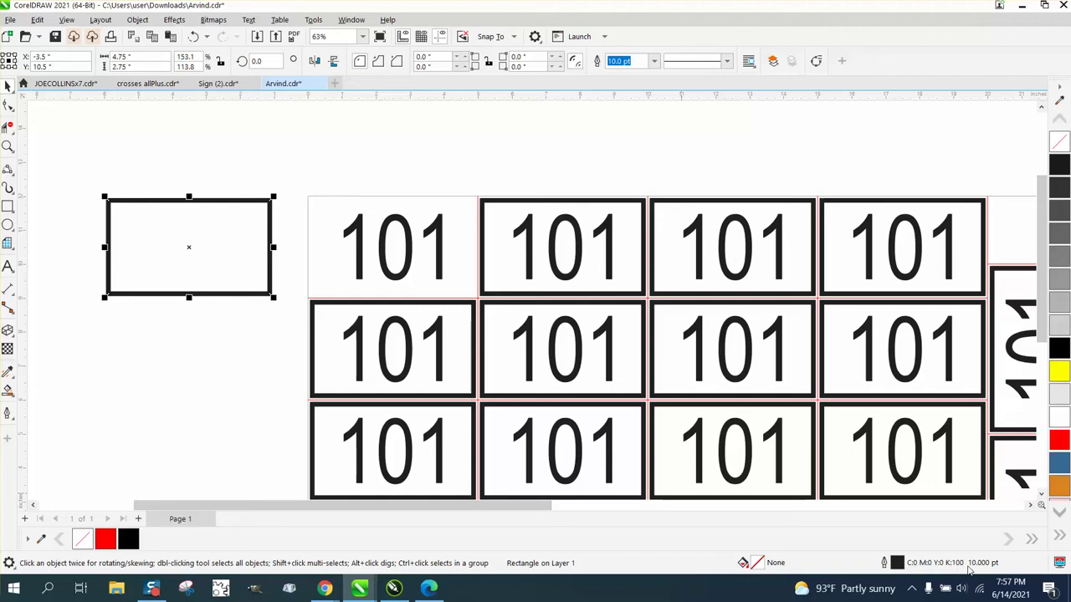
- Make the detached rectangle's outline black with a Hairline width
{"action": "right_click", "coordinate": [1059, 353]}
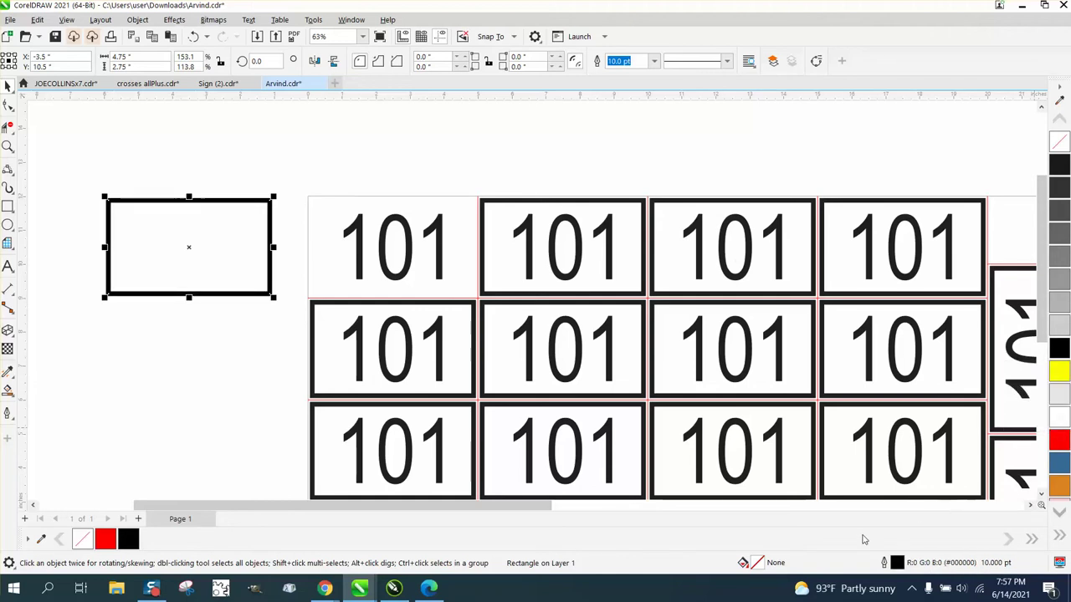
{"action": "double_click", "coordinate": [896, 562]}
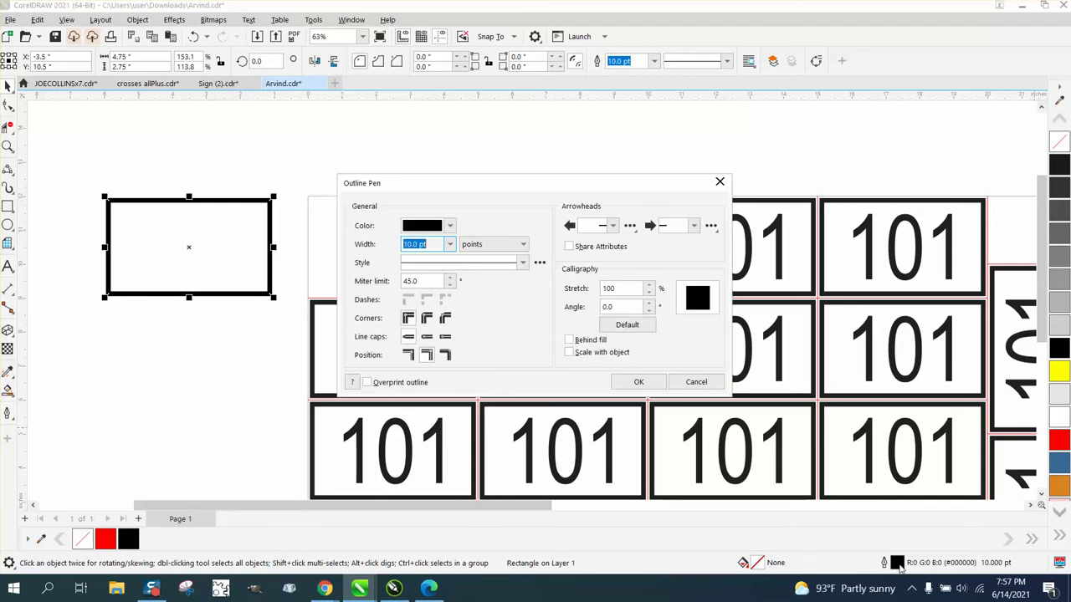
{"action": "left_click", "coordinate": [449, 225]}
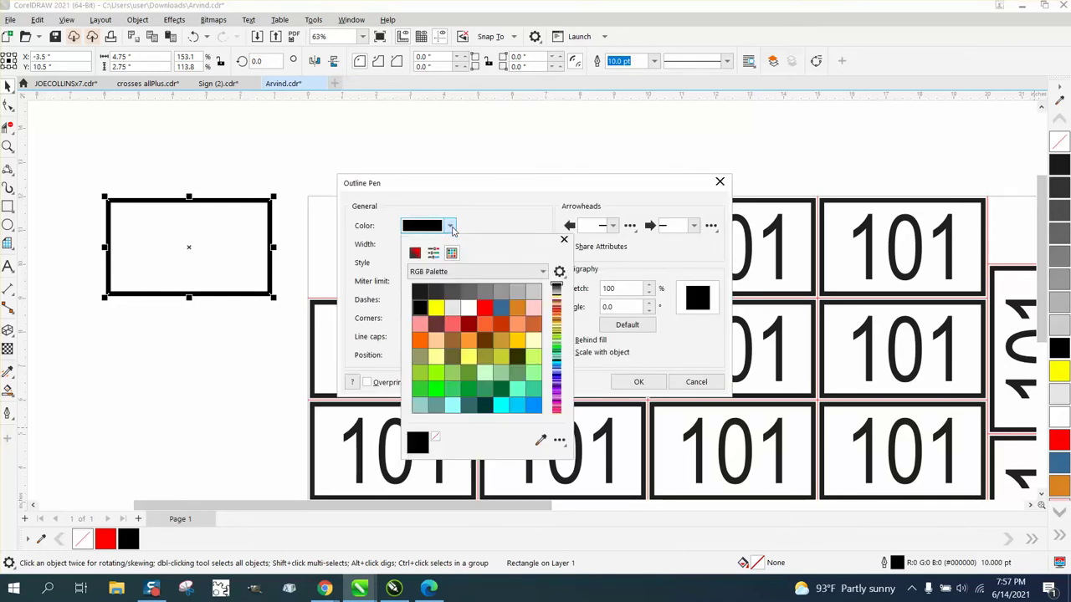
{"action": "left_click", "coordinate": [484, 228]}
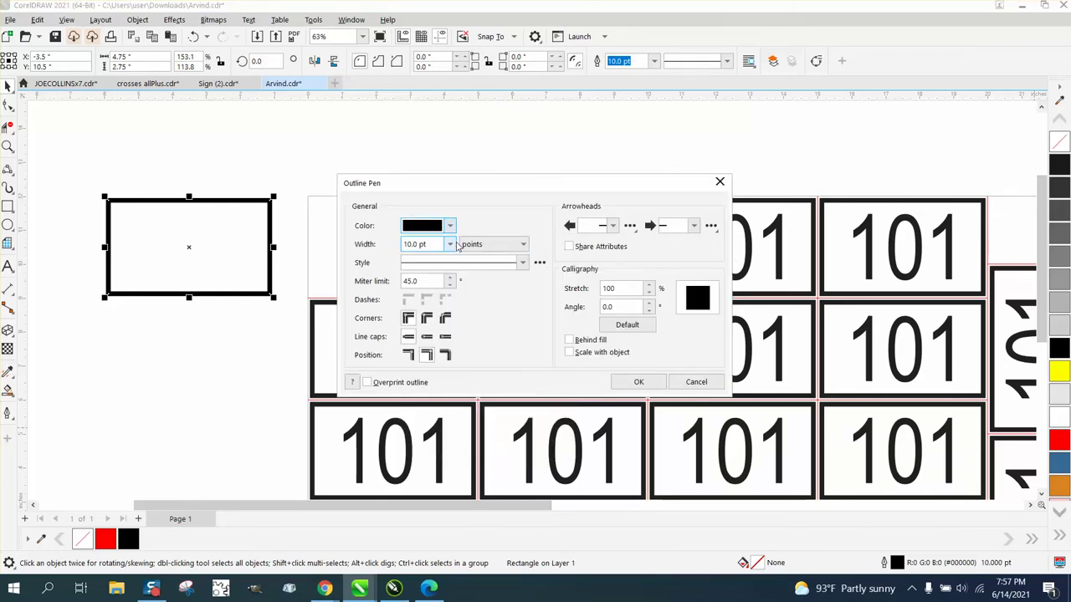
{"action": "left_click", "coordinate": [450, 245]}
{"action": "left_click", "coordinate": [418, 254]}
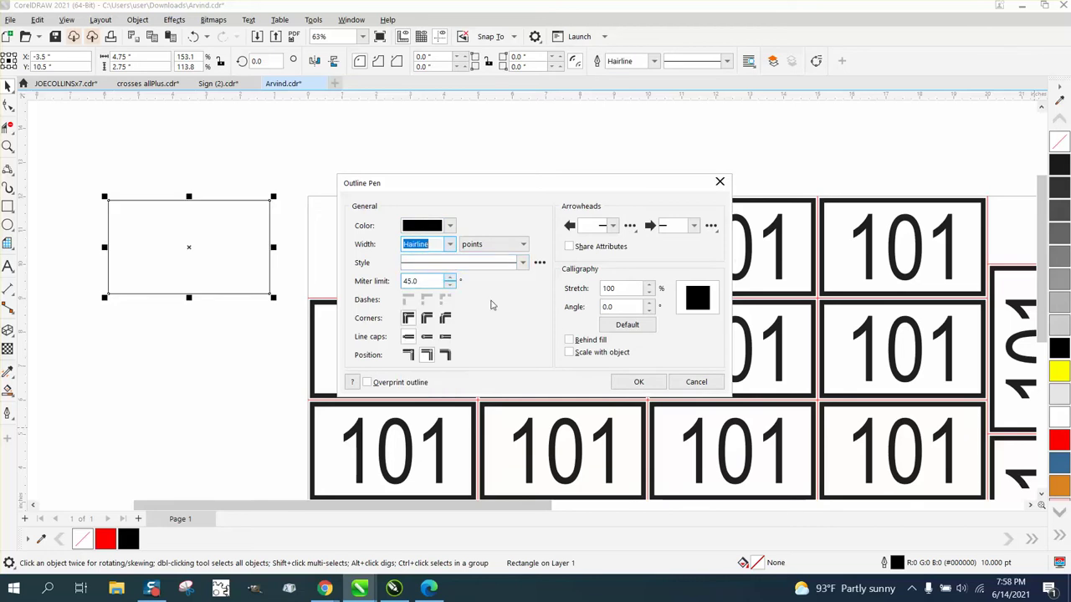
{"action": "left_click", "coordinate": [637, 382]}
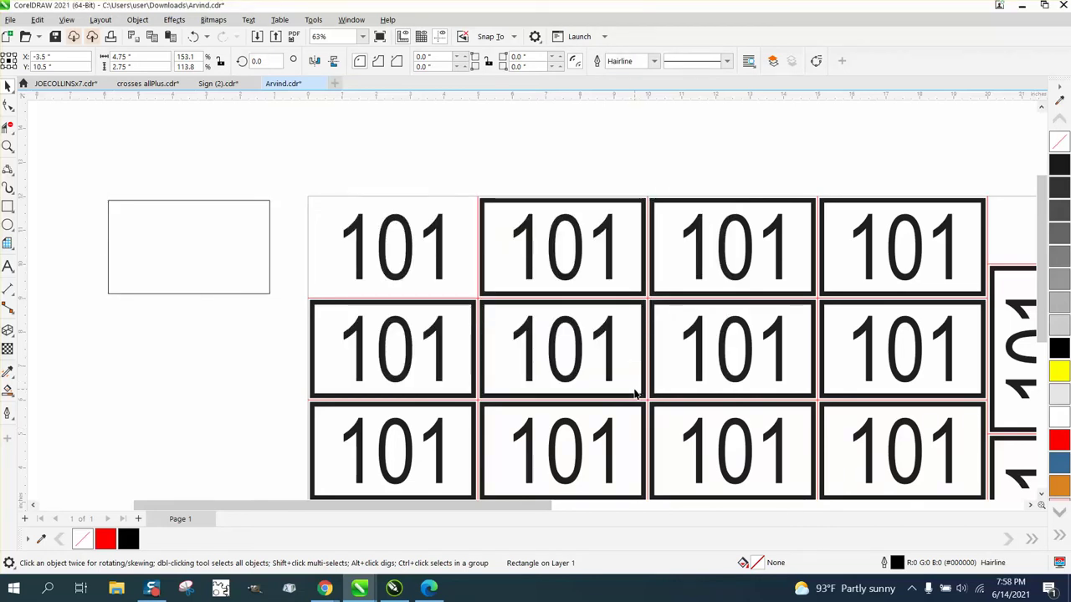
- Duplicate the rectangle with Ctrl+D, placing a copy six inches to the left
{"action": "left_click", "coordinate": [257, 247]}
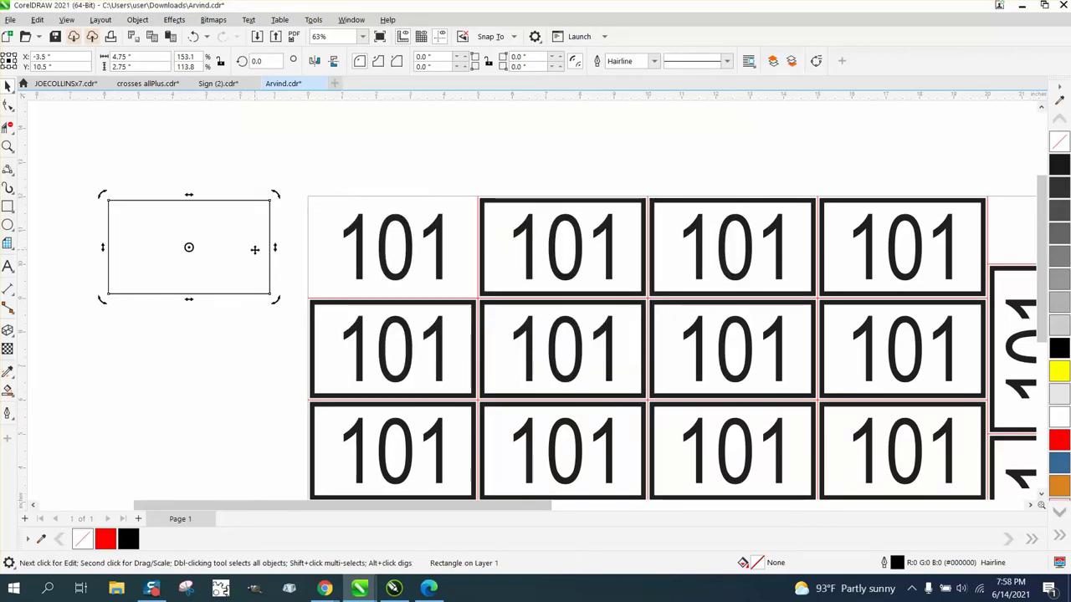
{"action": "key", "text": "ctrl+d"}
{"action": "scroll", "coordinate": [344, 245], "scroll_direction": "down", "scroll_amount": 2}
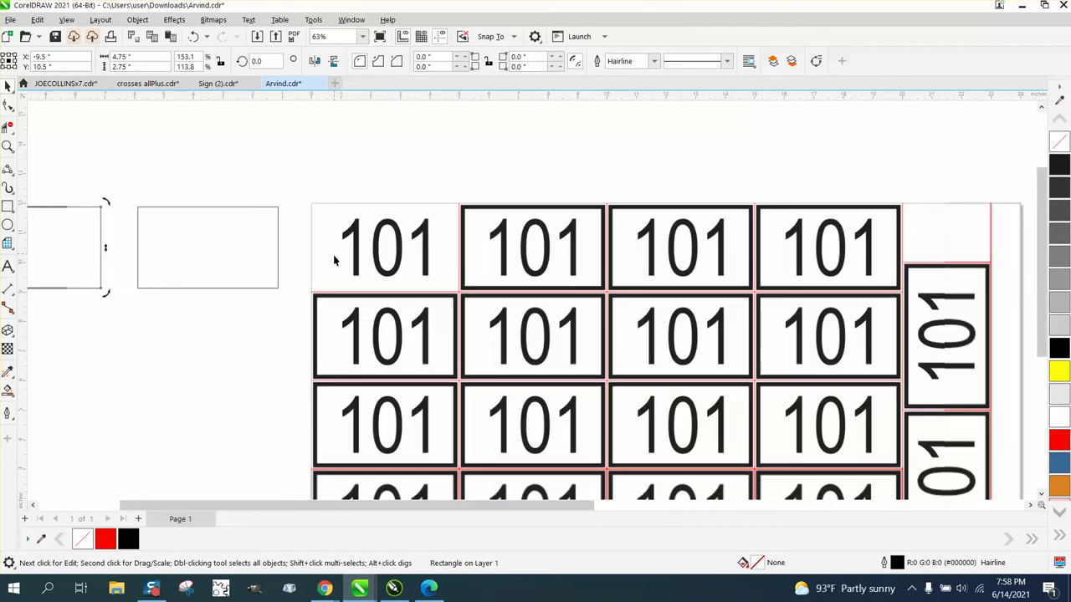
- Set the original rectangle's outline width to 10.0 pt
{"action": "left_click", "coordinate": [236, 220]}
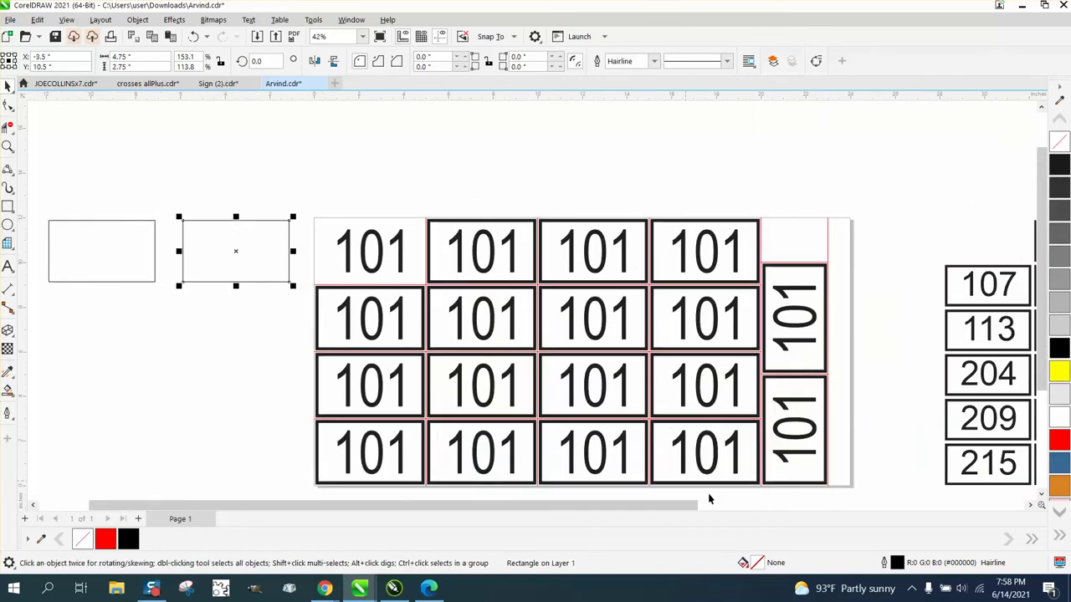
{"action": "double_click", "coordinate": [897, 564]}
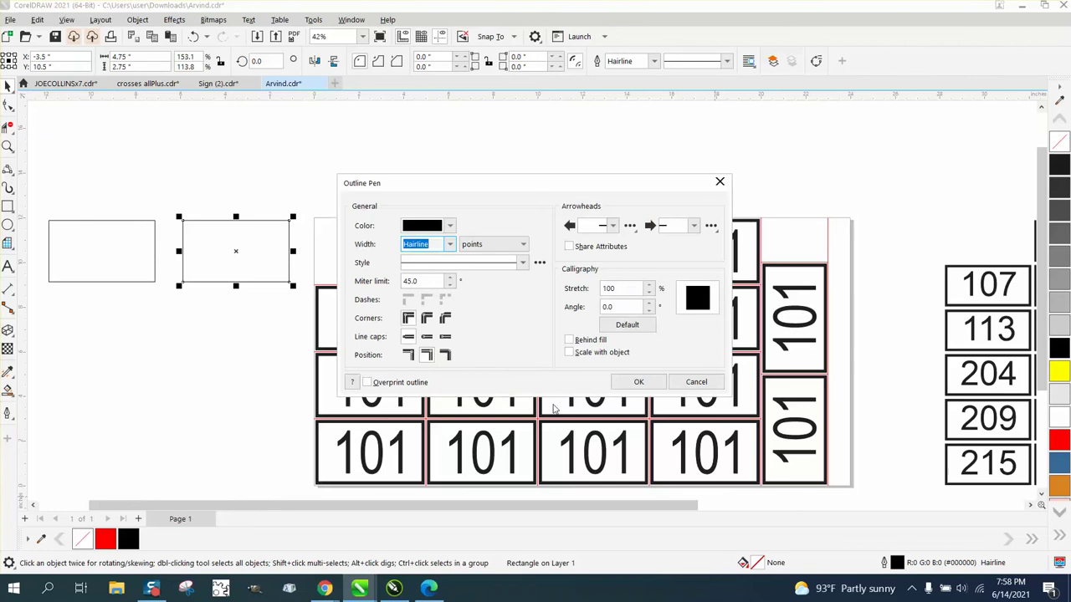
{"action": "left_click", "coordinate": [450, 246]}
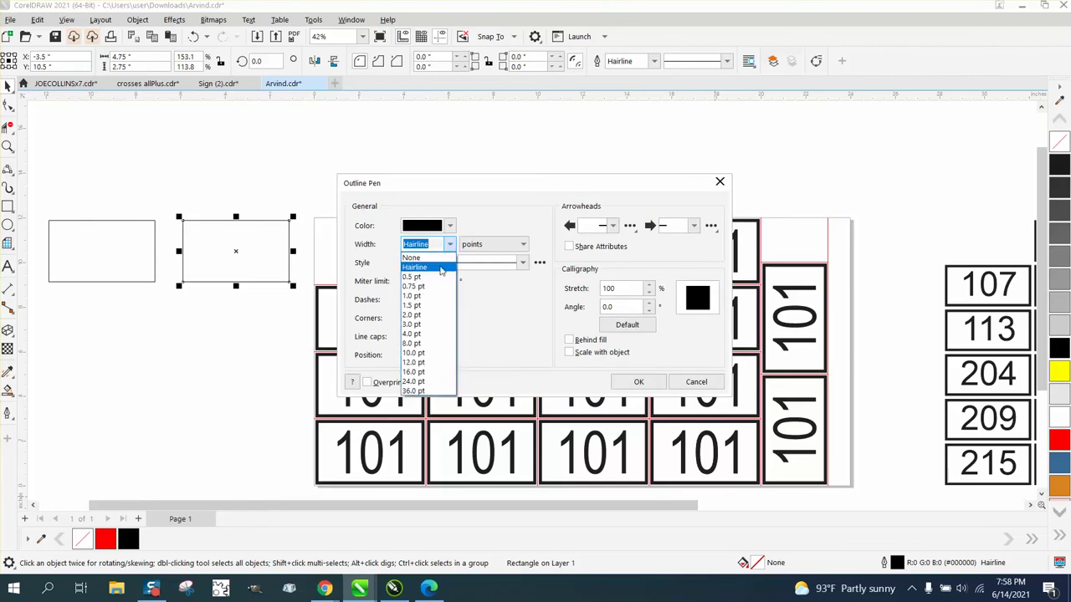
{"action": "left_click", "coordinate": [413, 354]}
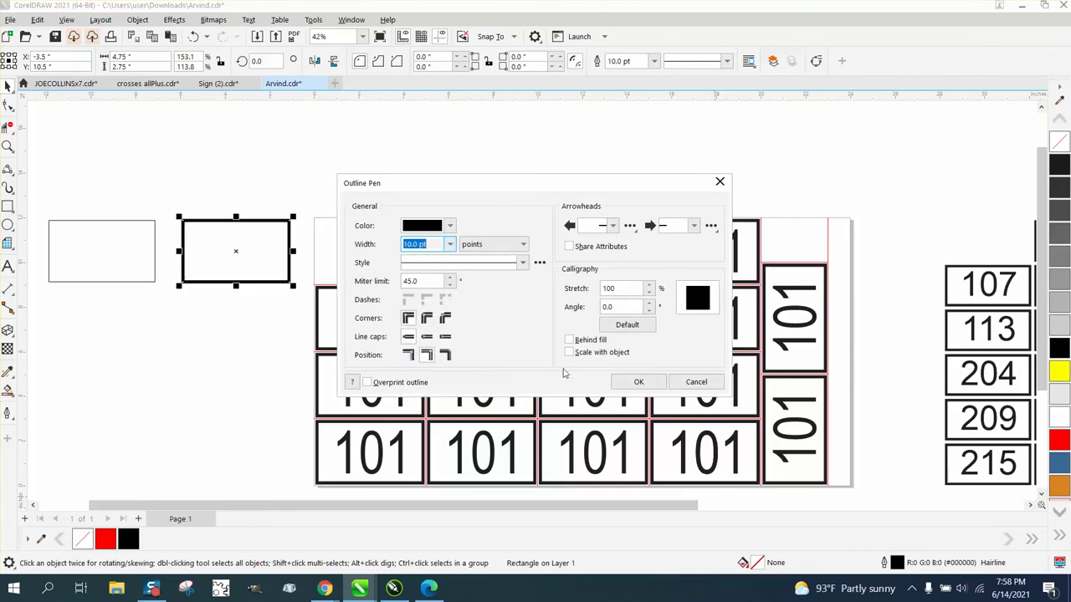
{"action": "left_click", "coordinate": [639, 381]}
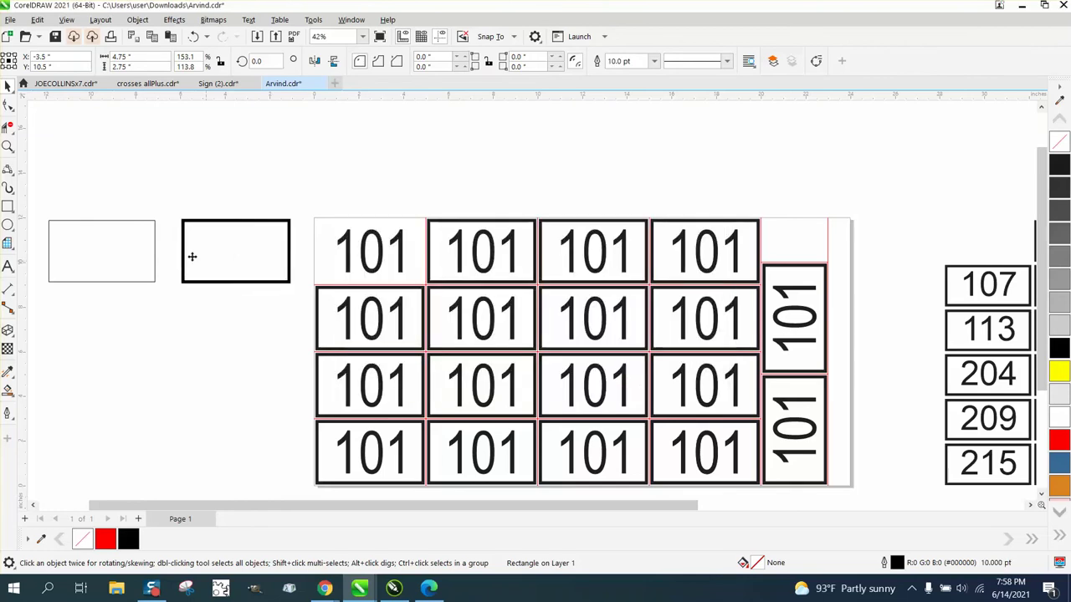
{"action": "left_click", "coordinate": [154, 234]}
{"action": "double_click", "coordinate": [896, 563]}
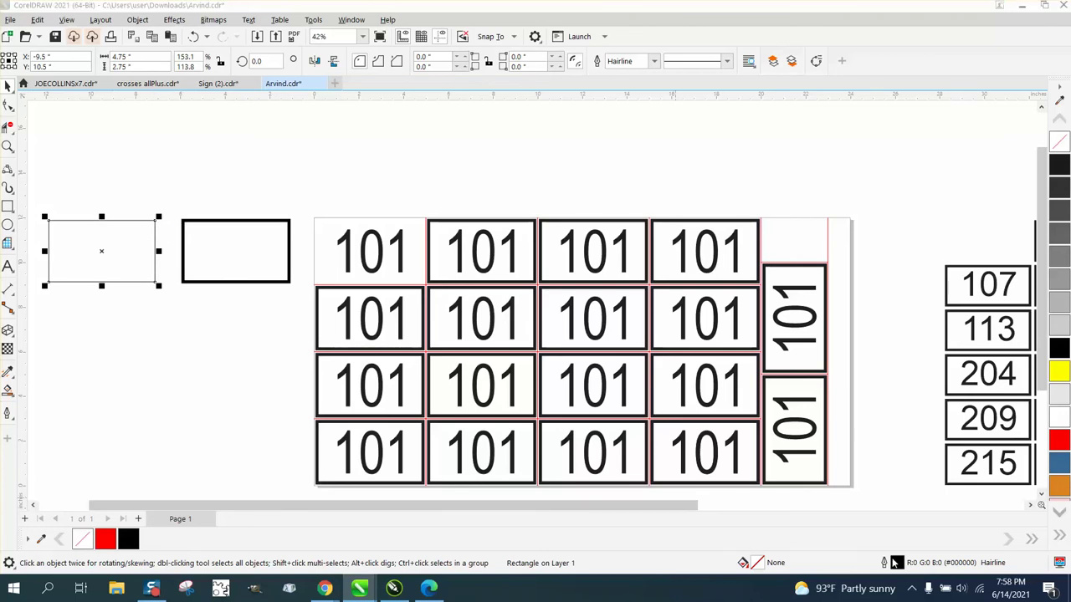
{"action": "left_click", "coordinate": [450, 244]}
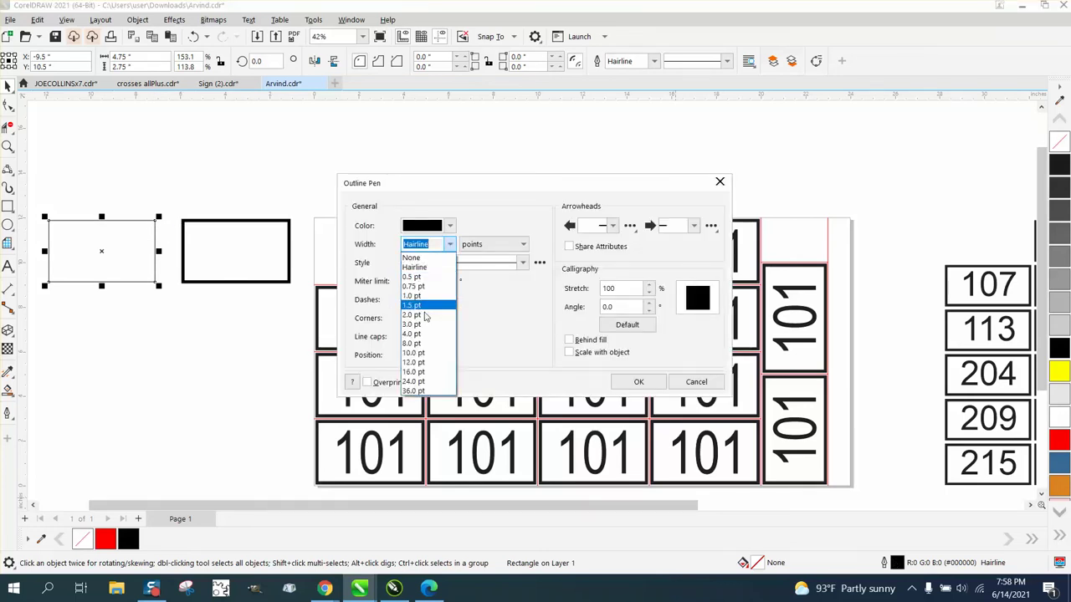
{"action": "left_click", "coordinate": [413, 352]}
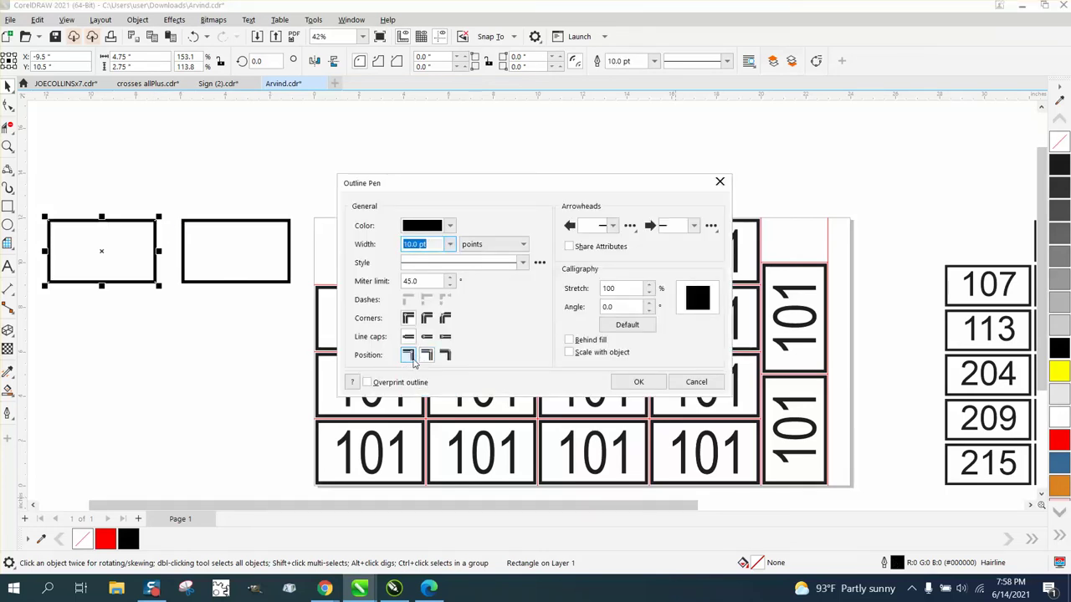
{"action": "left_click", "coordinate": [445, 356]}
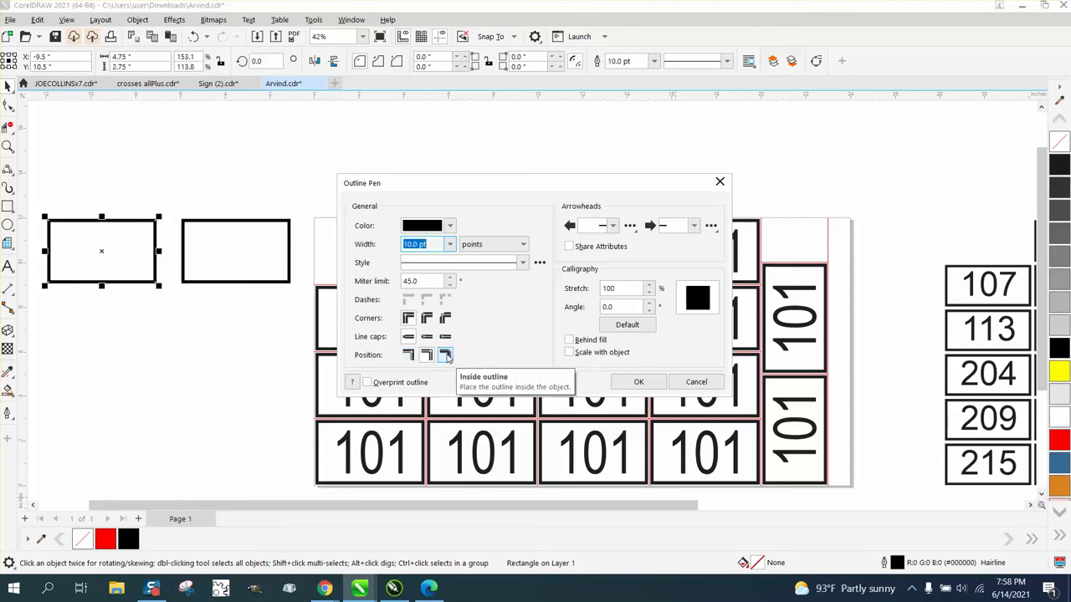
{"action": "left_click", "coordinate": [446, 356]}
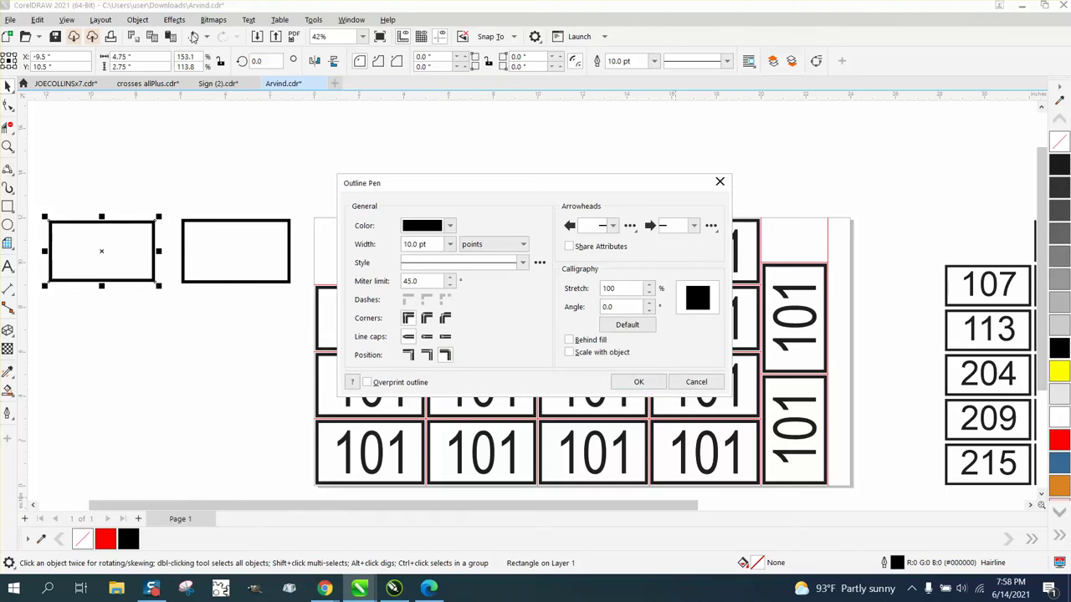
{"action": "left_click", "coordinate": [487, 177]}
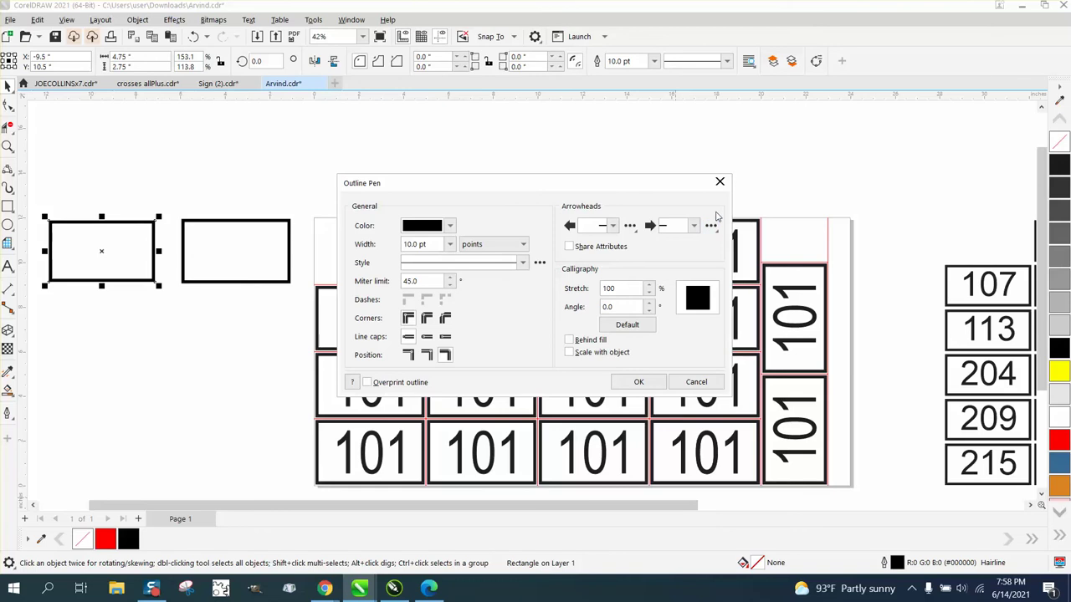
{"action": "left_click", "coordinate": [695, 381]}
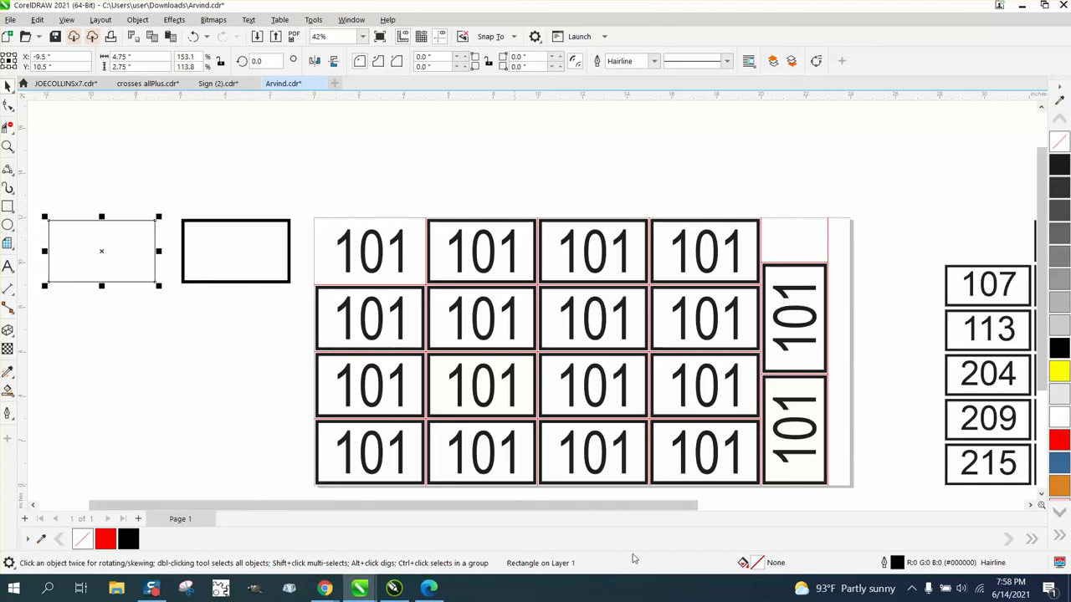
- Center the left rectangle's hairline outline on its edge
{"action": "double_click", "coordinate": [896, 564]}
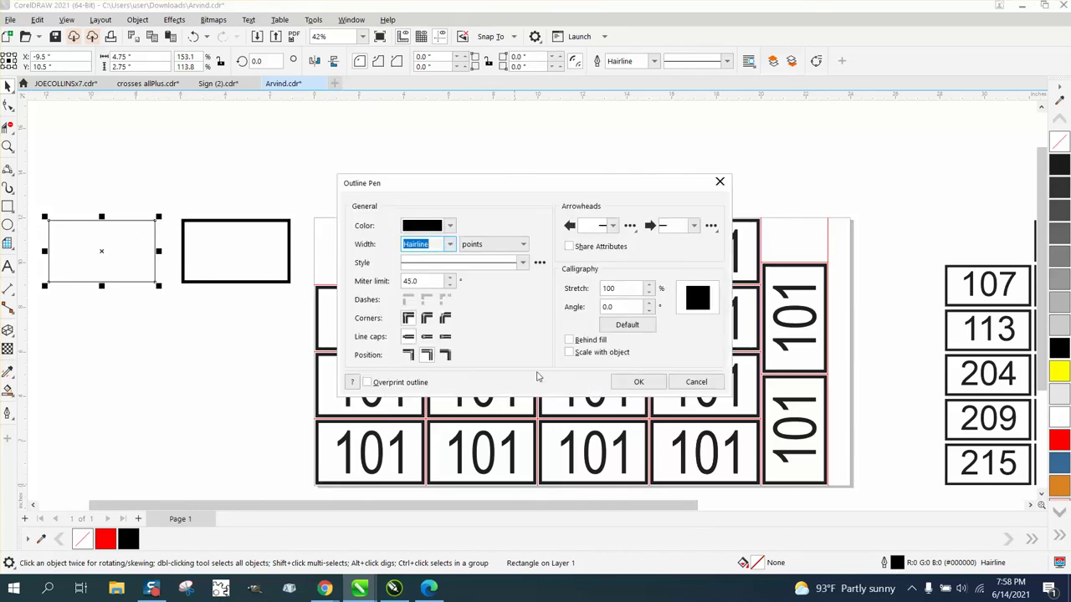
{"action": "left_click", "coordinate": [427, 356]}
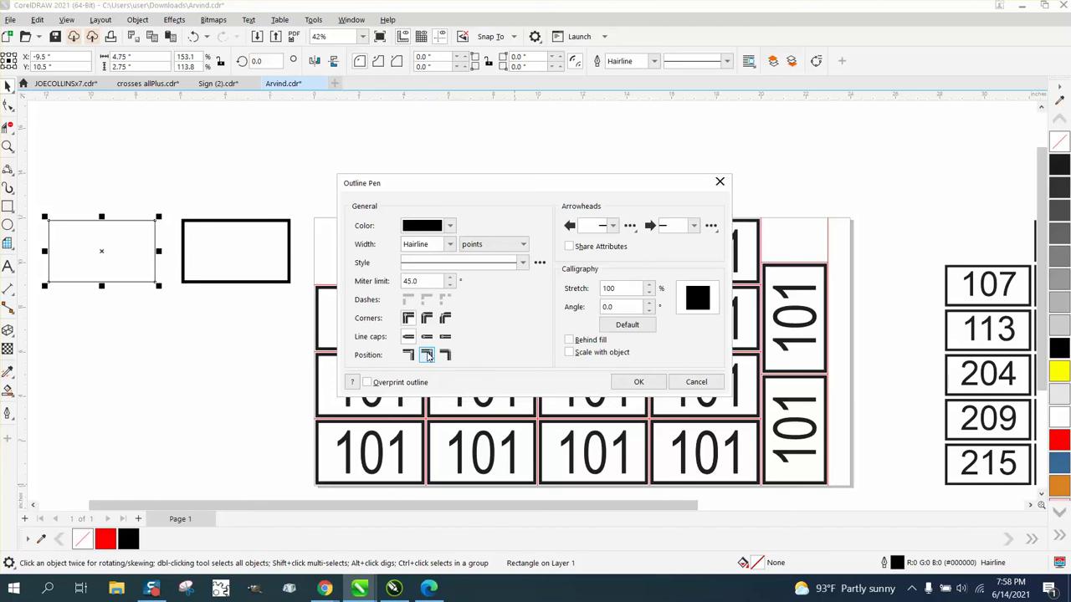
{"action": "left_click", "coordinate": [639, 382]}
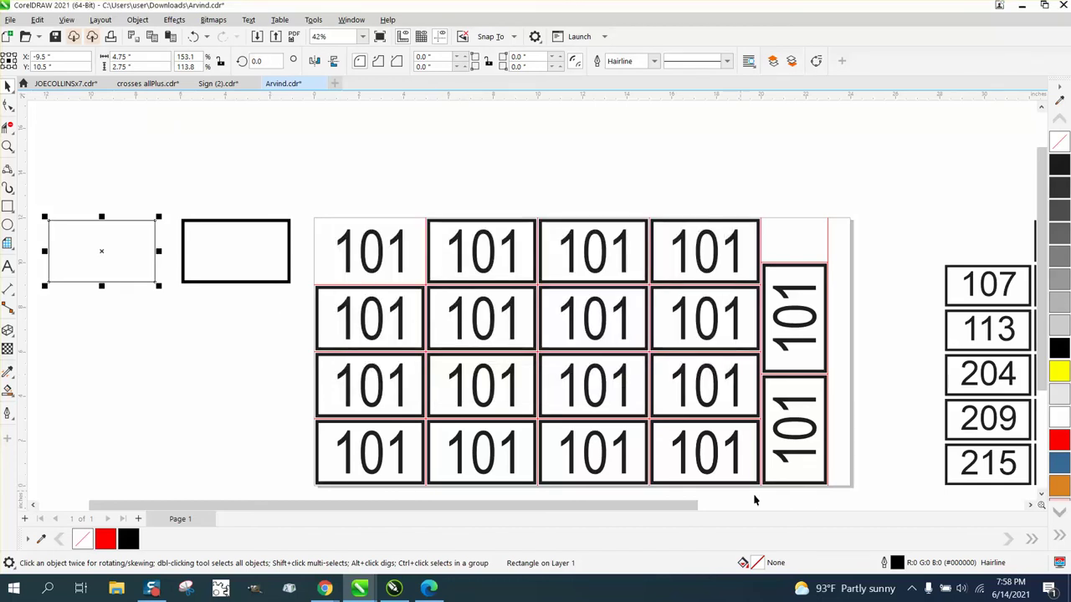
- Try a 10 pt outline with inside and outside positions, then discard the changes
{"action": "double_click", "coordinate": [900, 565]}
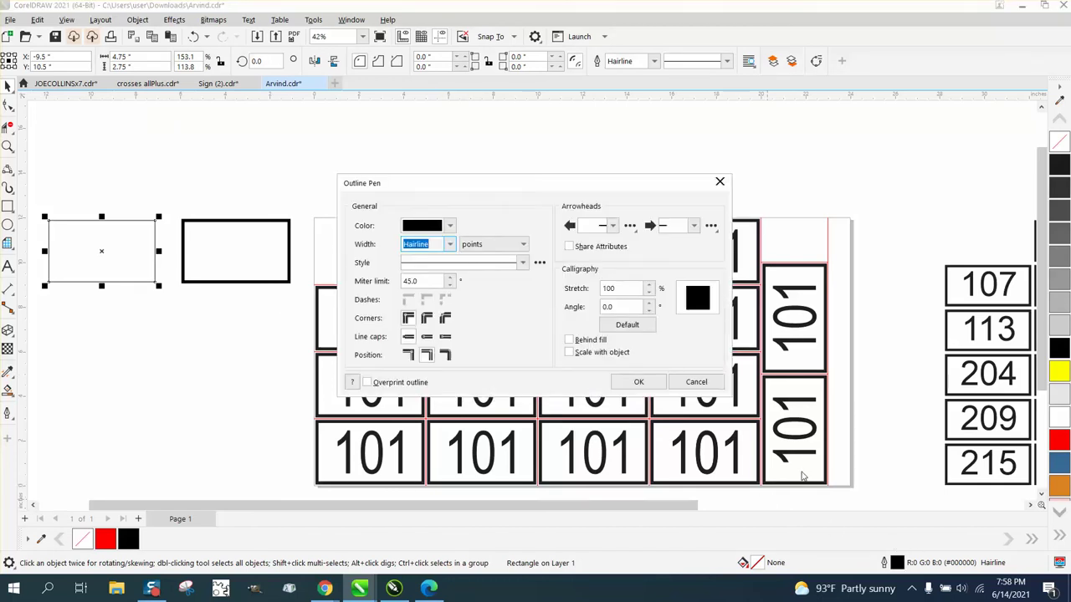
{"action": "left_click", "coordinate": [450, 243]}
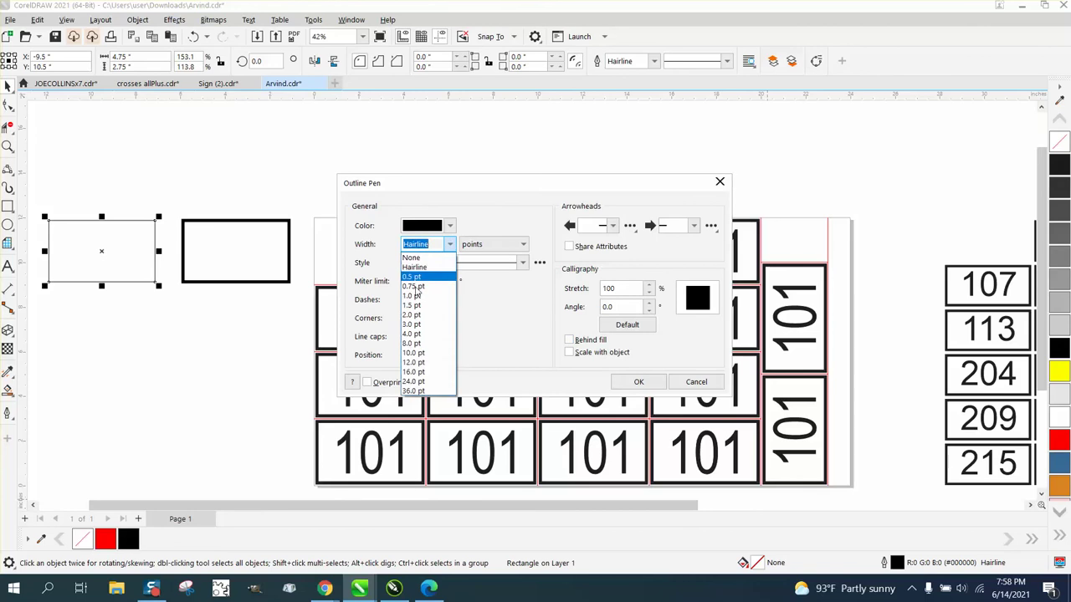
{"action": "left_click", "coordinate": [412, 353]}
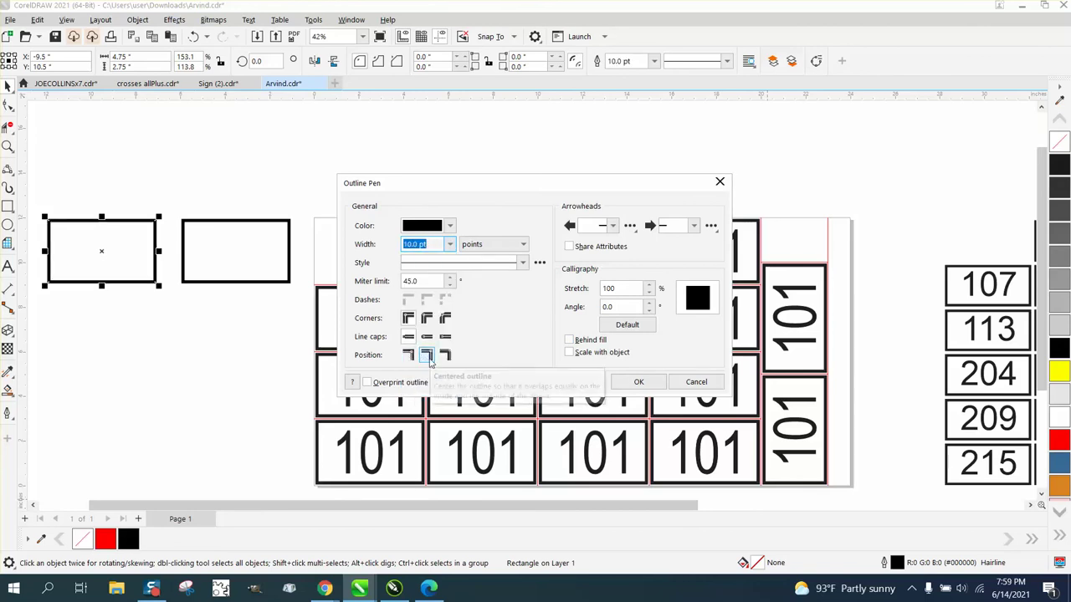
{"action": "left_click", "coordinate": [426, 356]}
{"action": "left_click", "coordinate": [443, 357]}
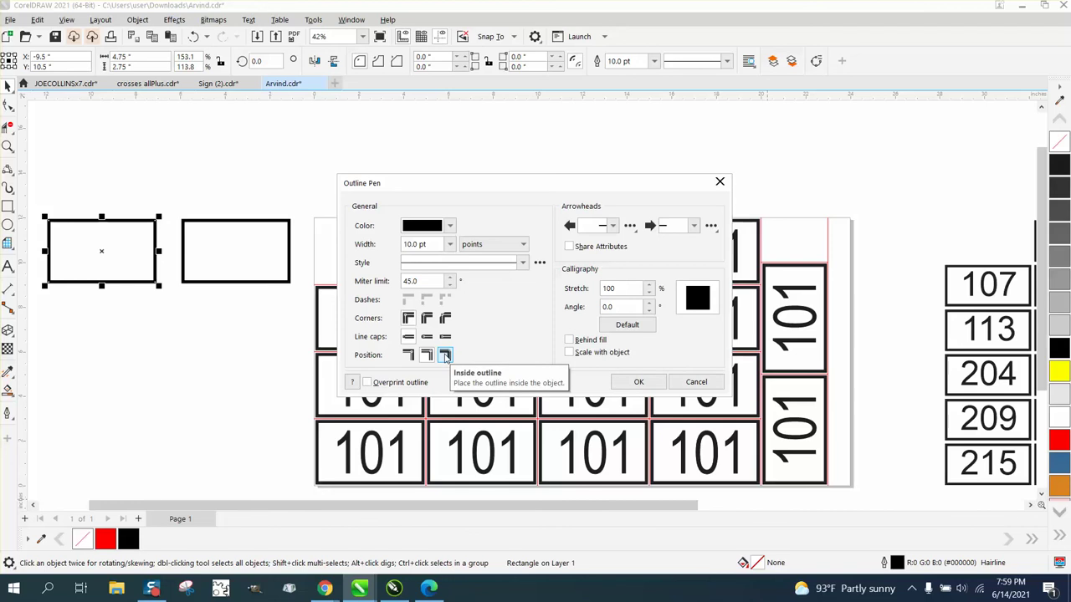
{"action": "left_click", "coordinate": [426, 355]}
{"action": "left_click", "coordinate": [408, 355]}
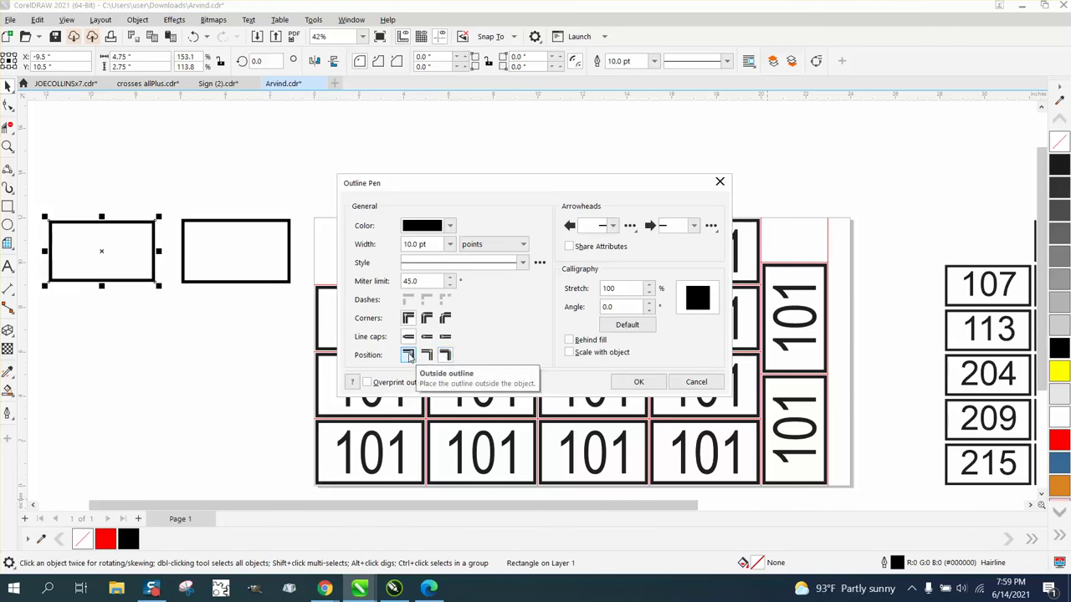
{"action": "left_click", "coordinate": [408, 355]}
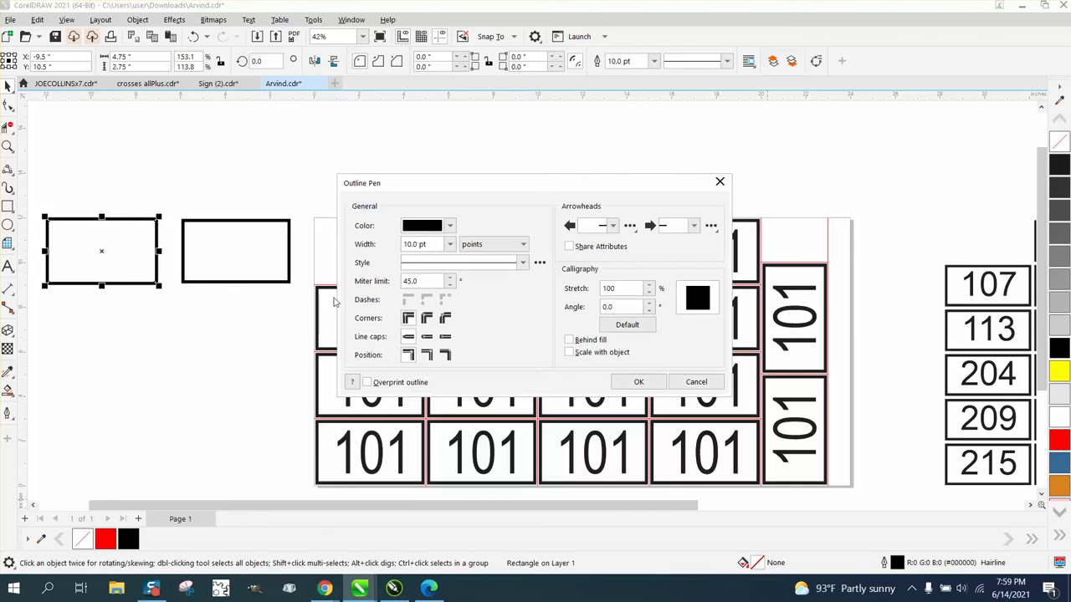
{"action": "left_click", "coordinate": [695, 382]}
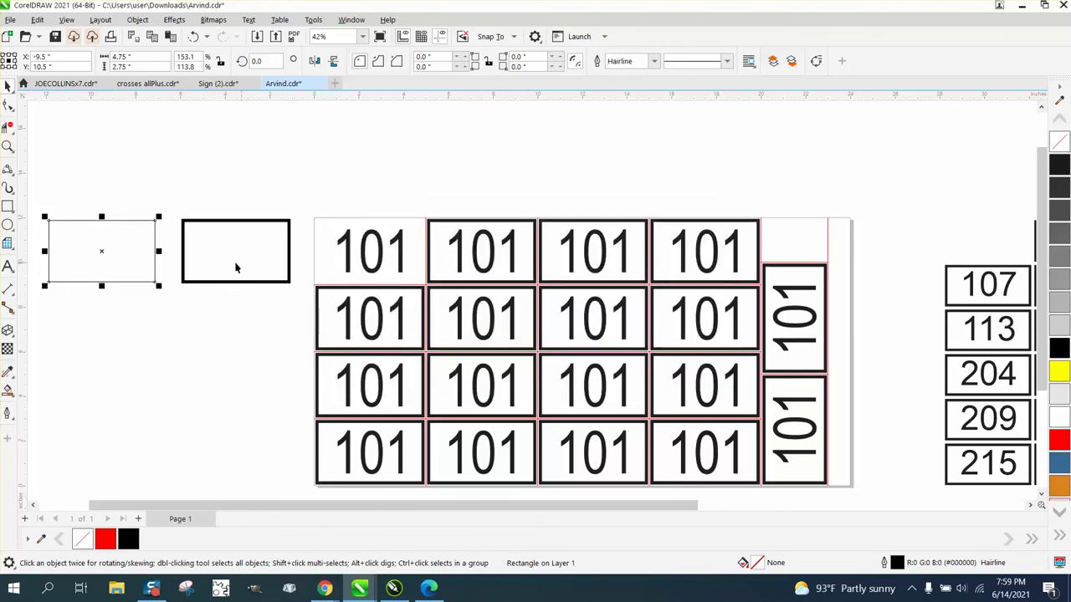
- Give the left rectangle a 10 pt inside outline, dismissing the accidental Insert Page prompt
{"action": "double_click", "coordinate": [897, 563]}
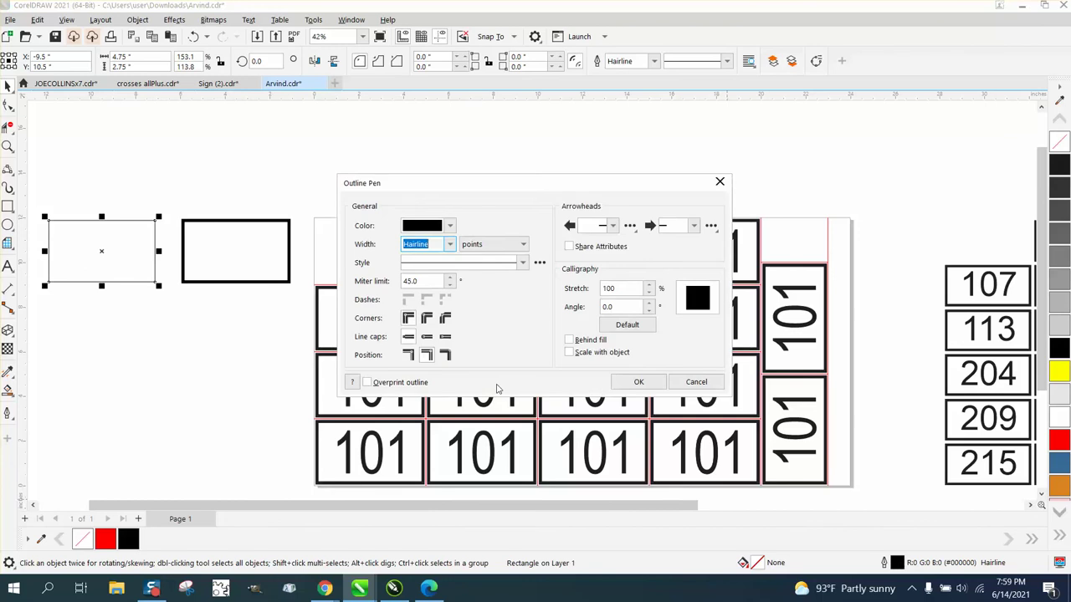
{"action": "left_click", "coordinate": [449, 243]}
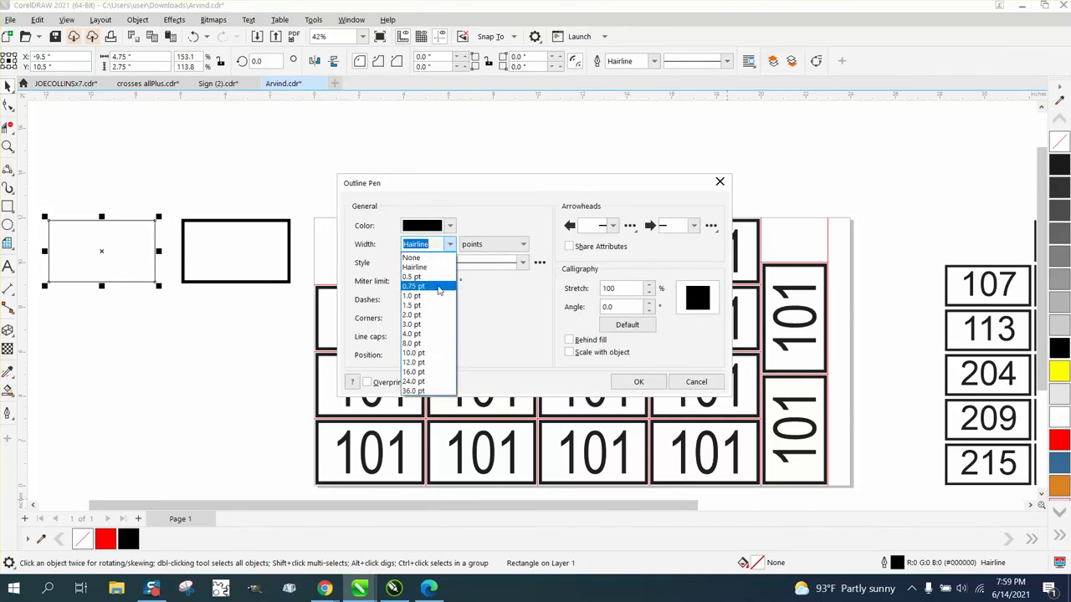
{"action": "left_click", "coordinate": [430, 354]}
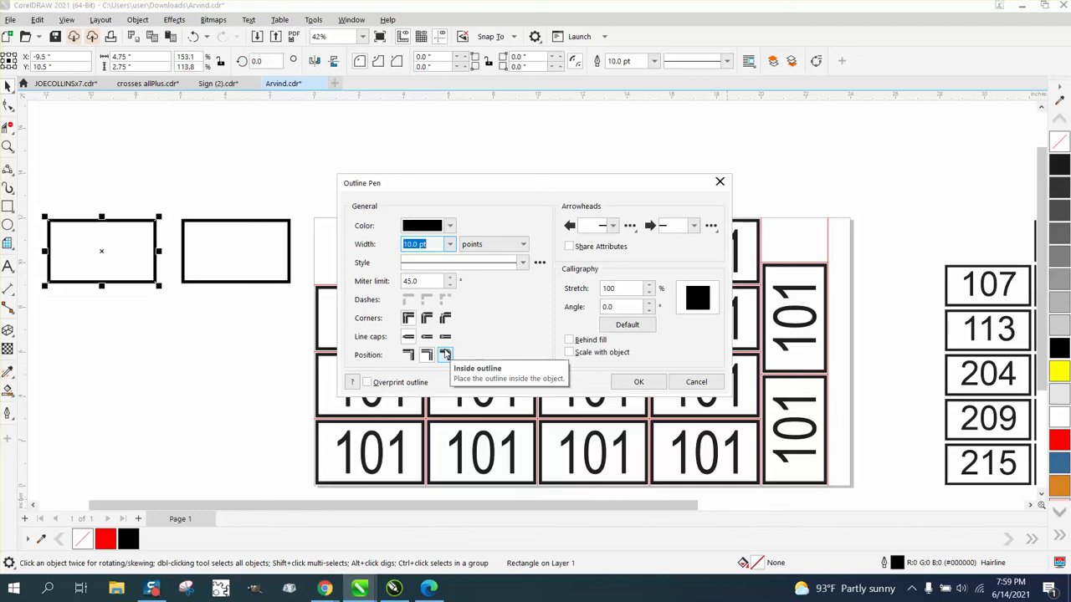
{"action": "left_click", "coordinate": [444, 354]}
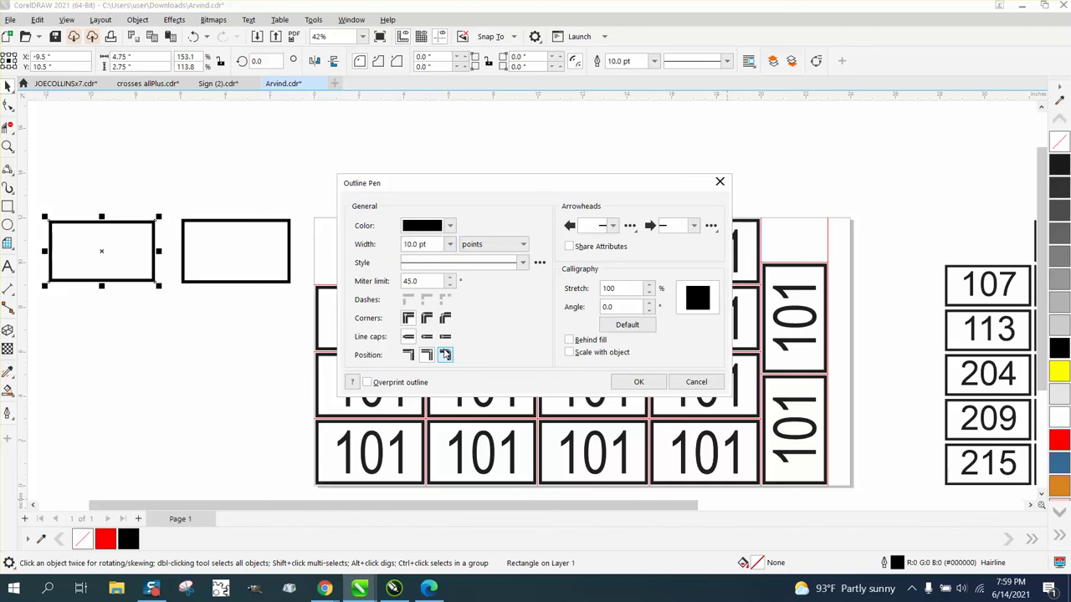
{"action": "left_click", "coordinate": [638, 382]}
{"action": "key", "text": "Page_Down"}
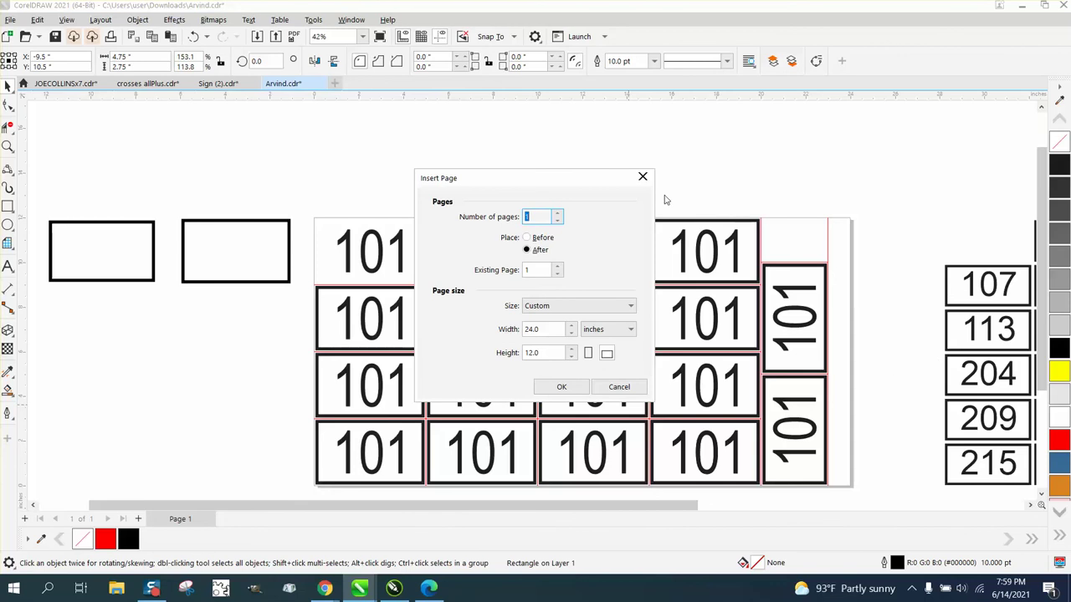
{"action": "left_click", "coordinate": [643, 176]}
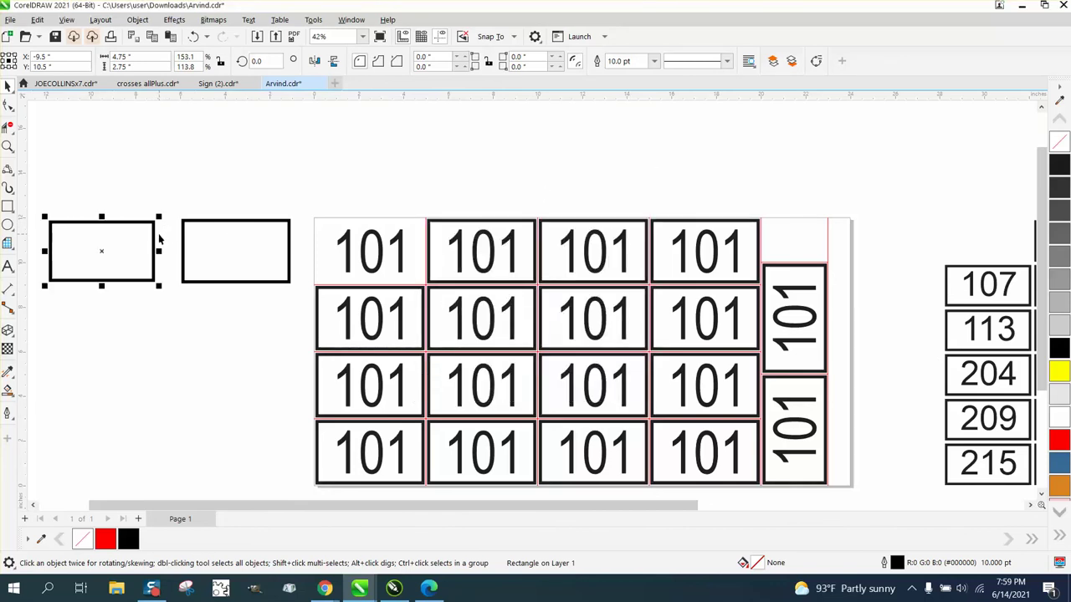
- Nudge the 10 pt rectangle right onto the first 101 label and zoom to check it
{"action": "key", "text": "Right"}
{"action": "key", "text": "Right"}
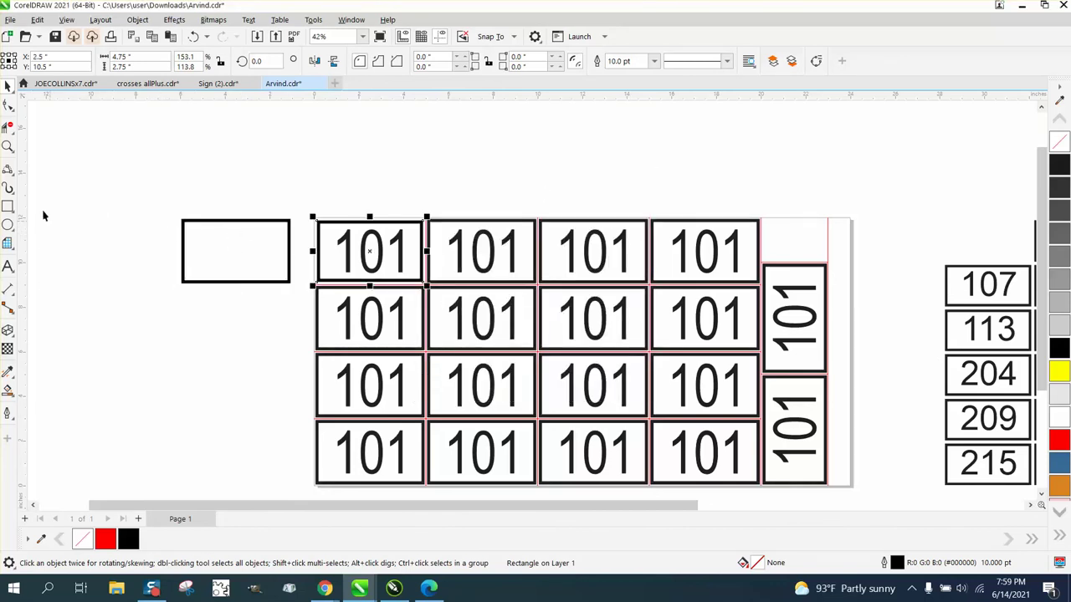
{"action": "left_click", "coordinate": [8, 147]}
{"action": "left_click_drag", "start_coordinate": [306, 192], "coordinate": [459, 305]}
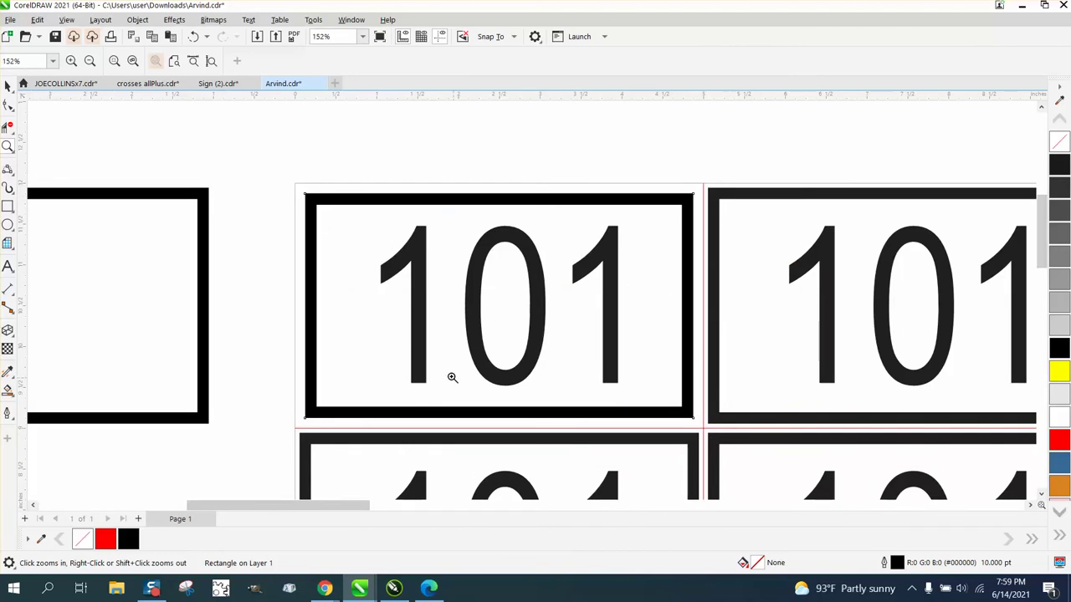
{"action": "scroll", "coordinate": [332, 314], "scroll_direction": "down", "scroll_amount": 5}
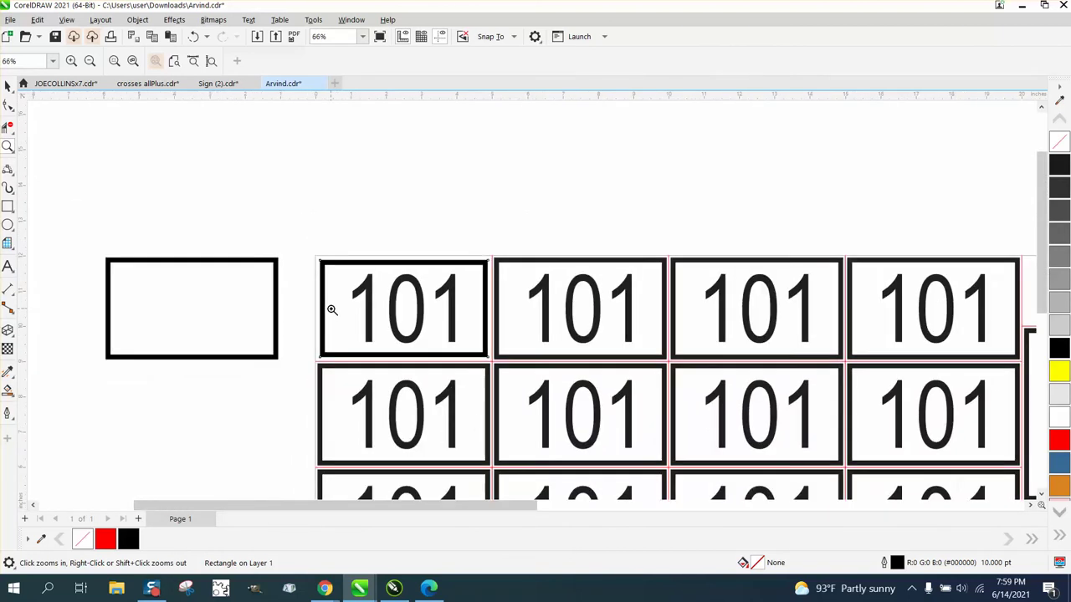
{"action": "scroll", "coordinate": [331, 308], "scroll_direction": "down", "scroll_amount": 3}
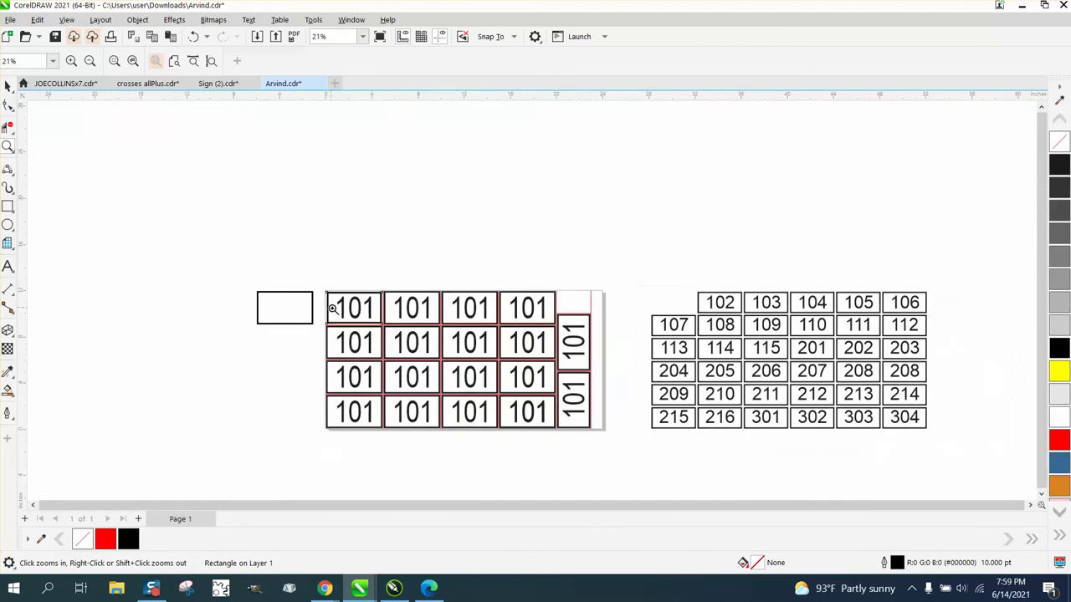